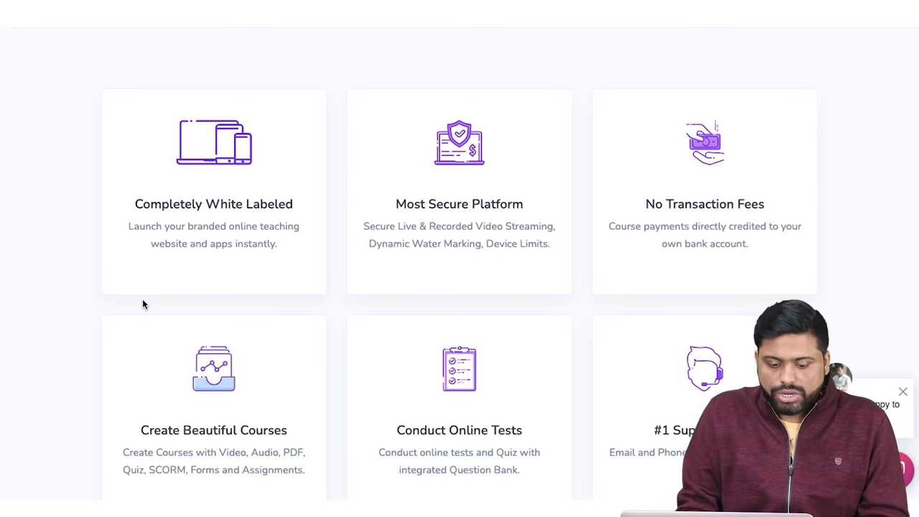
- Review the Spayee homepage's benefit cards, business figures, online mock test section and website and mobile app section
scroll(142, 304, "down", 1)
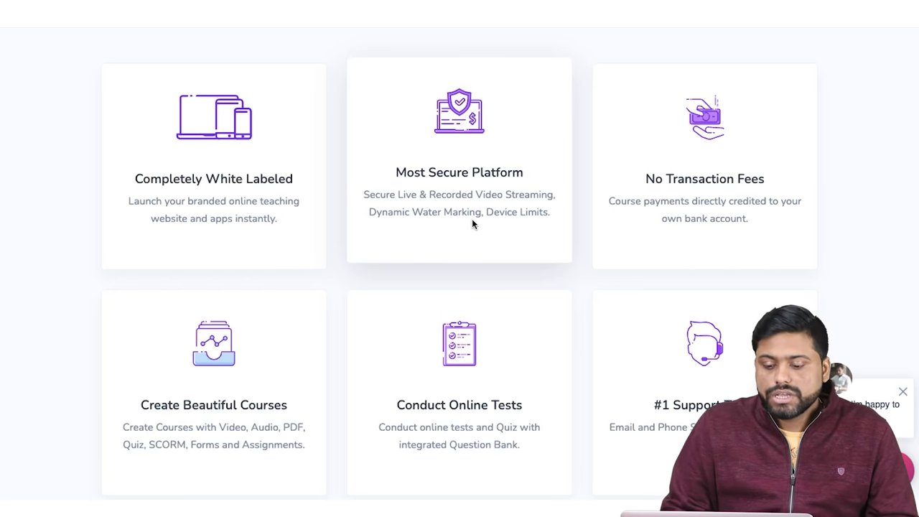
scroll(472, 222, "down", 1)
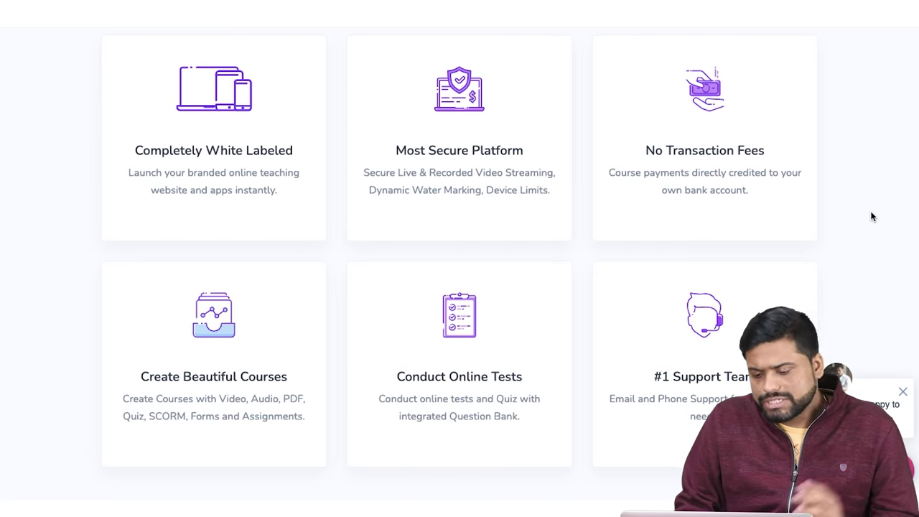
scroll(870, 216, "down", 1)
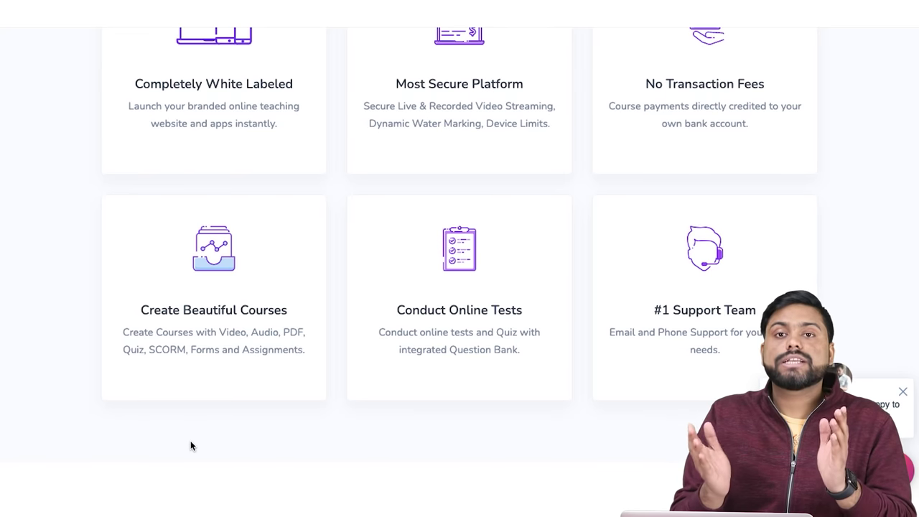
scroll(190, 440, "down", 1)
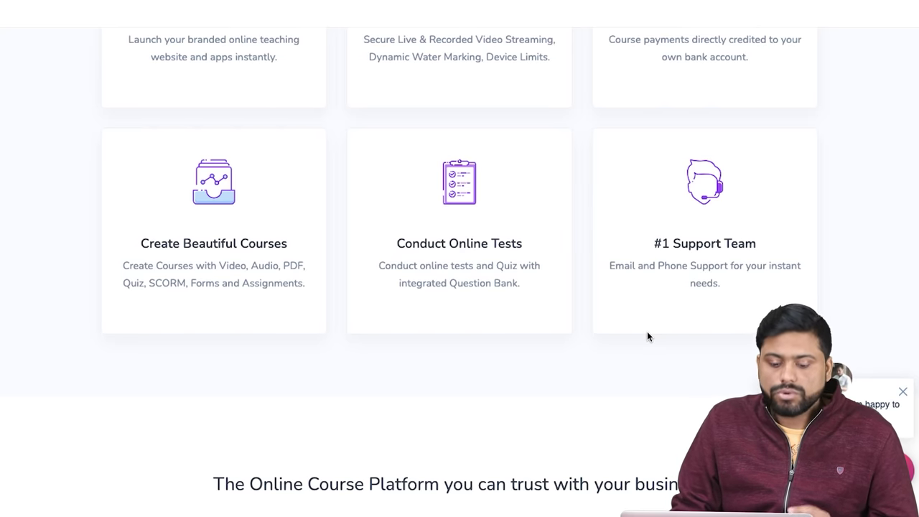
scroll(647, 336, "down", 6)
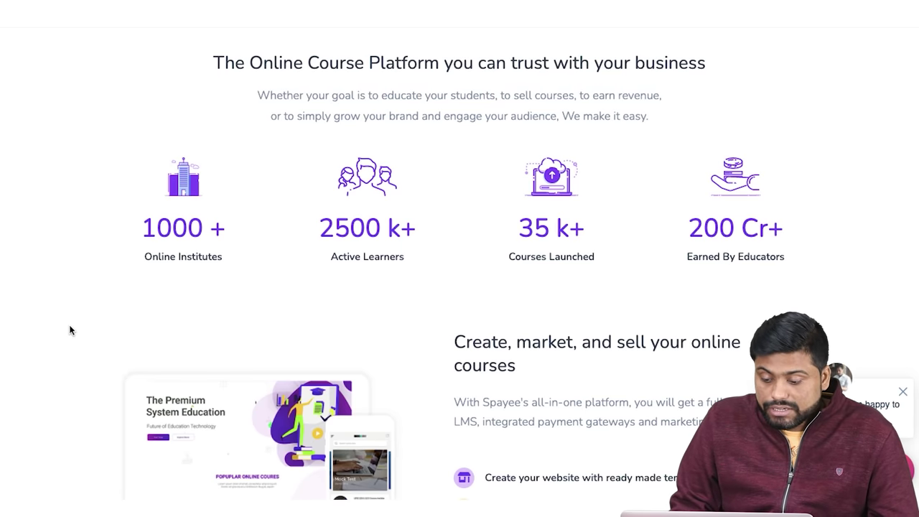
scroll(70, 329, "down", 8)
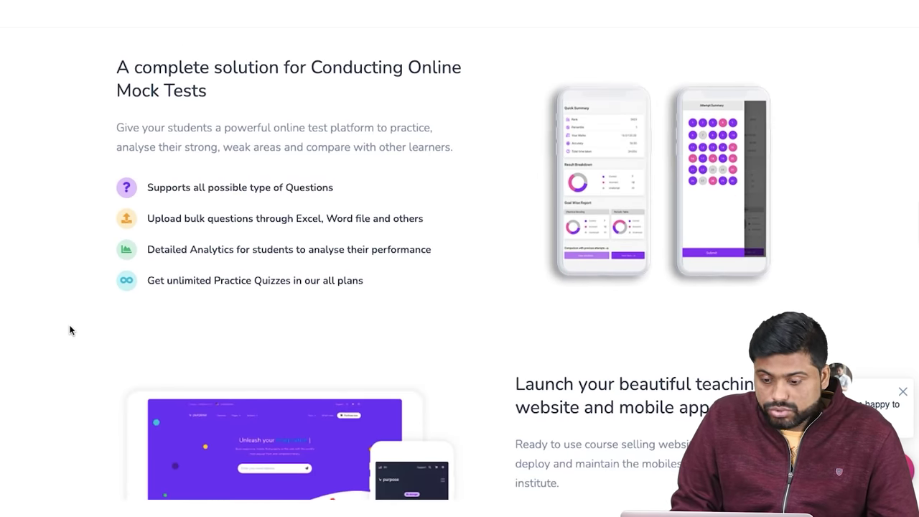
scroll(70, 328, "up", 1)
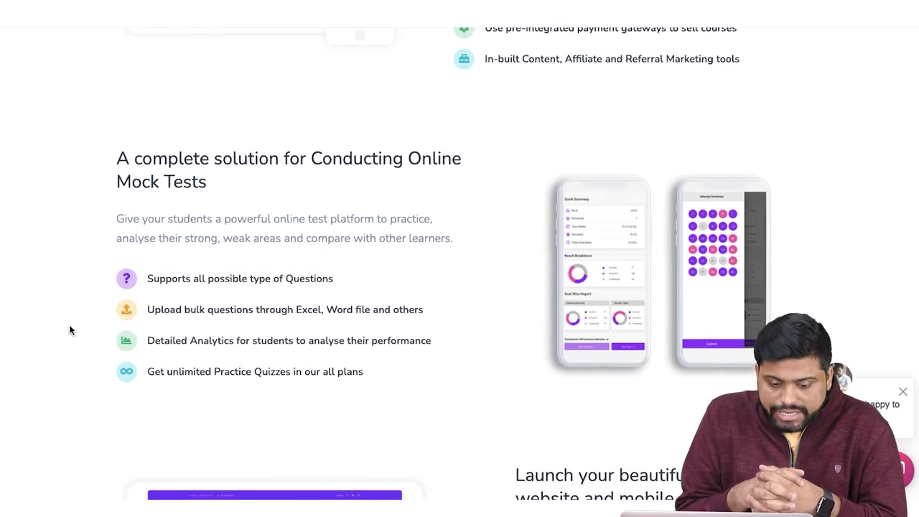
scroll(69, 329, "down", 3)
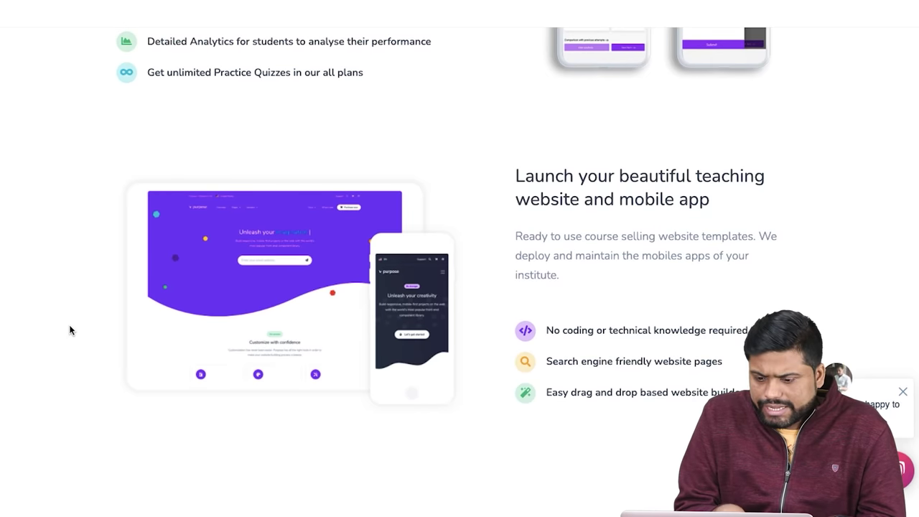
scroll(69, 324, "down", 1)
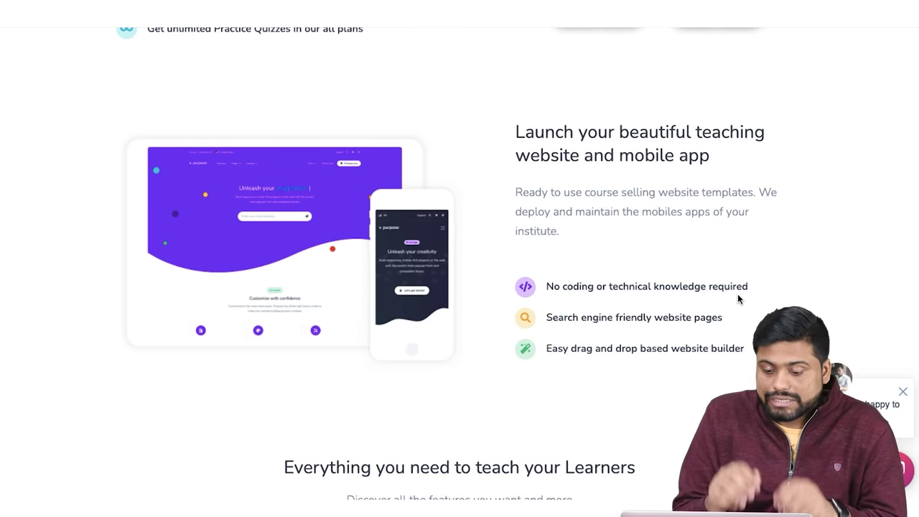
scroll(737, 294, "down", 1)
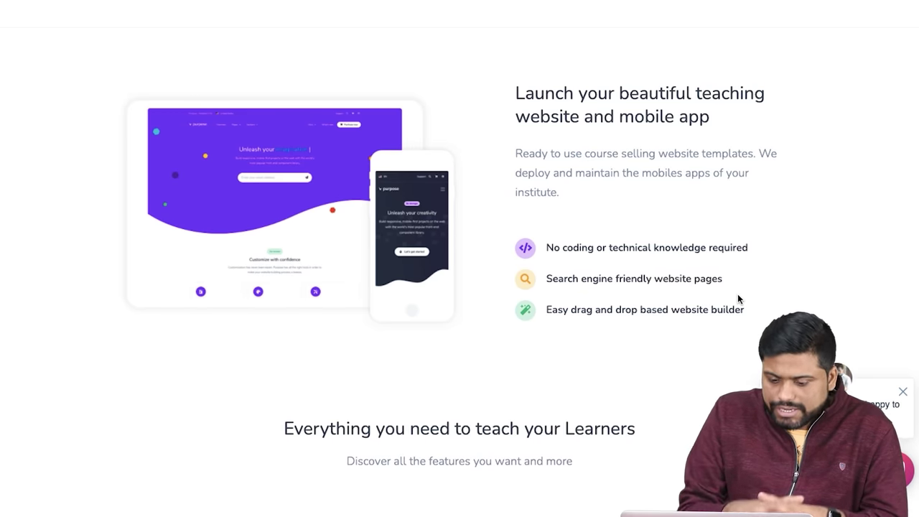
scroll(738, 295, "down", 1)
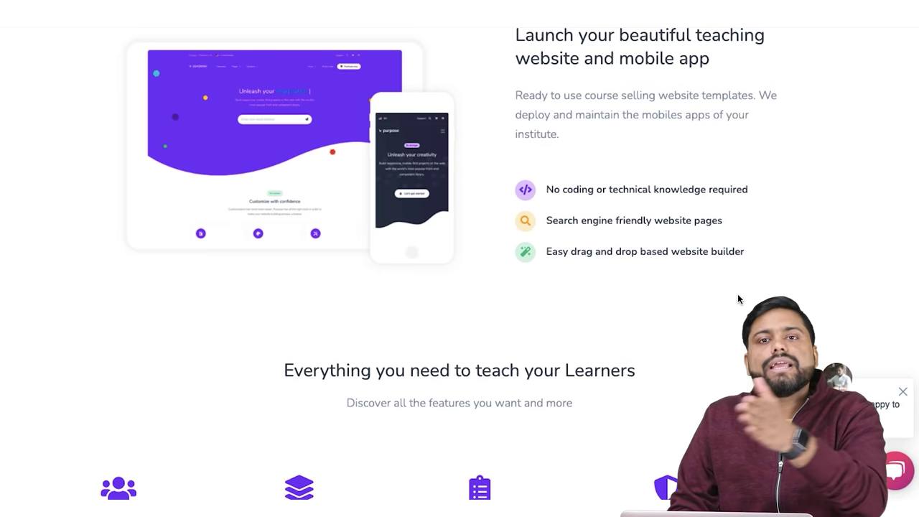
- Examine the homepage's feature list under "Everything you need to teach your Learners", from Unlimited Accounts through 99.9% Uptime
scroll(738, 295, "down", 1)
scroll(738, 295, "down", 5)
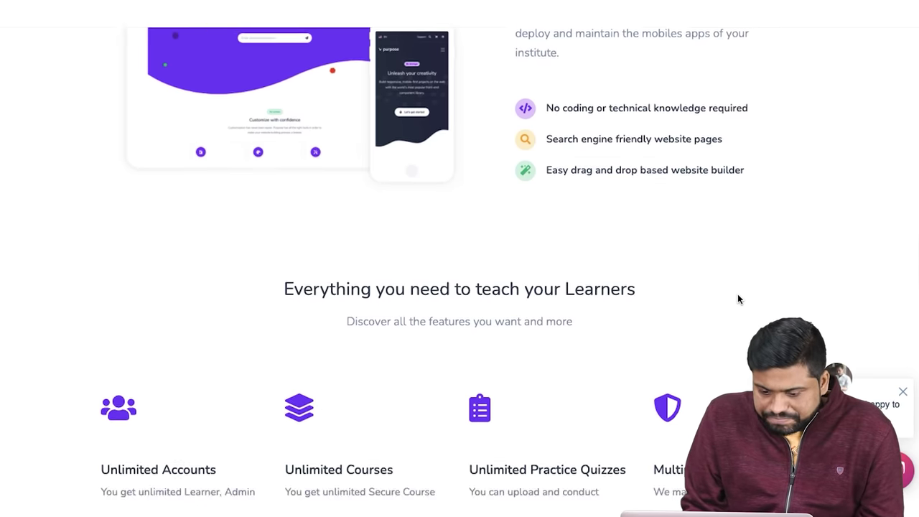
scroll(737, 295, "up", 2)
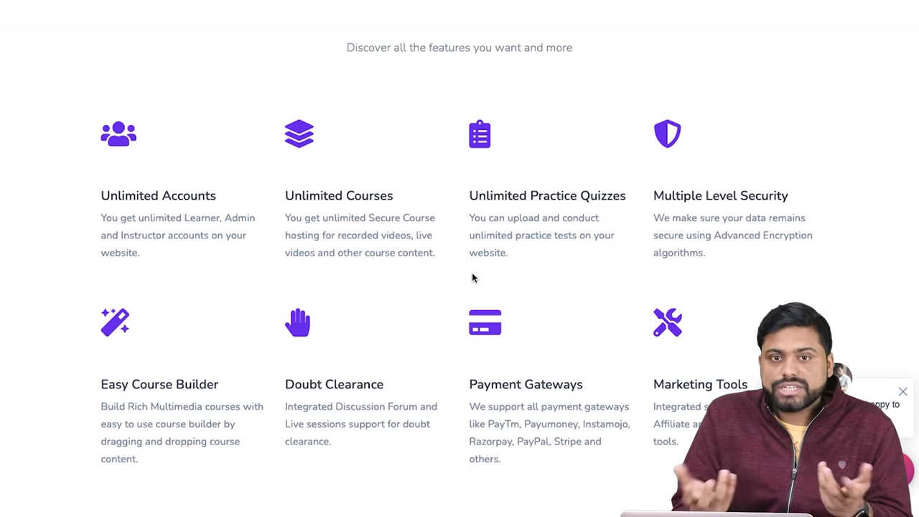
scroll(473, 277, "down", 1)
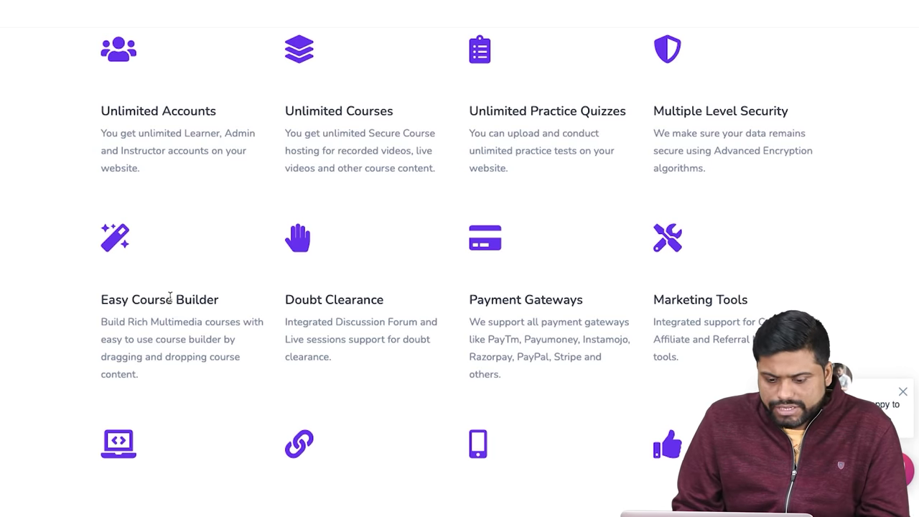
scroll(170, 295, "down", 1)
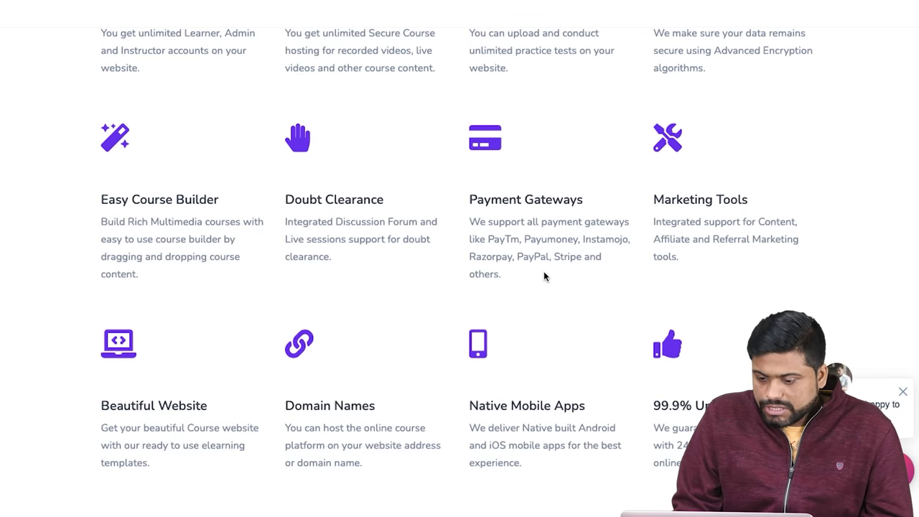
scroll(544, 276, "down", 1)
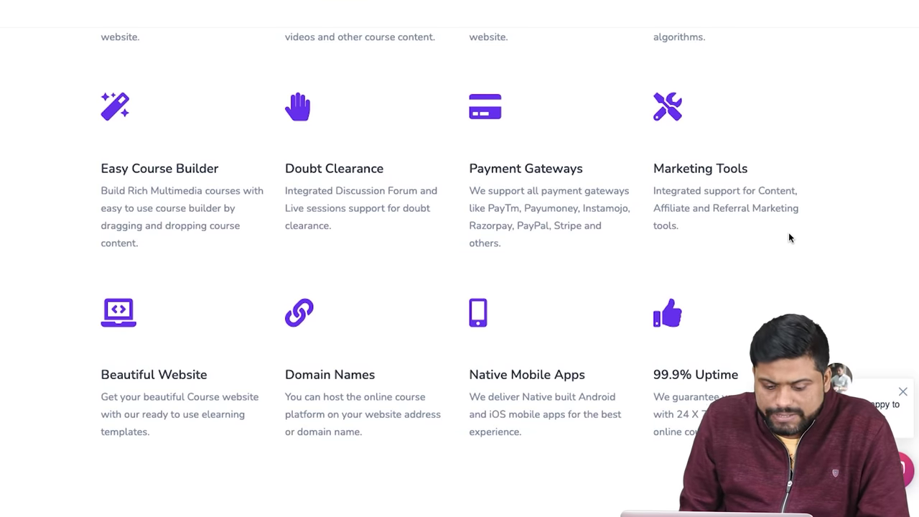
scroll(789, 238, "down", 1)
scroll(789, 237, "down", 1)
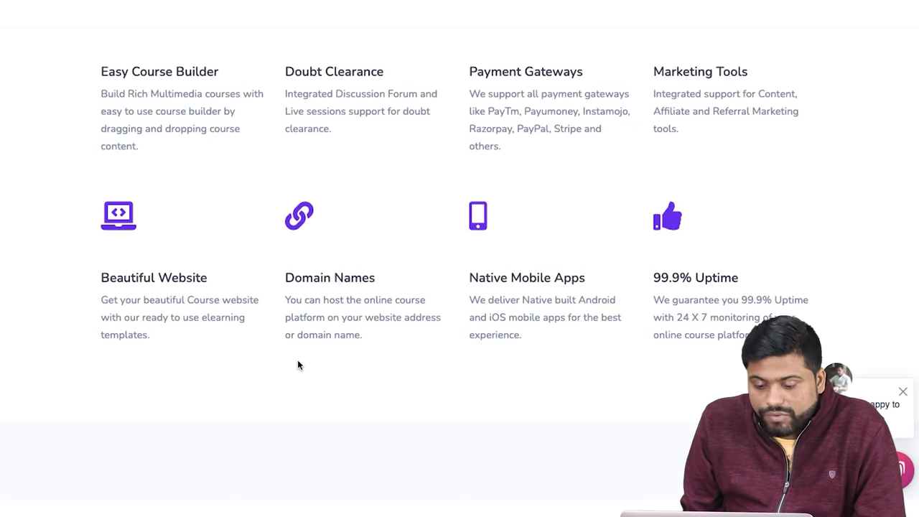
scroll(297, 360, "down", 1)
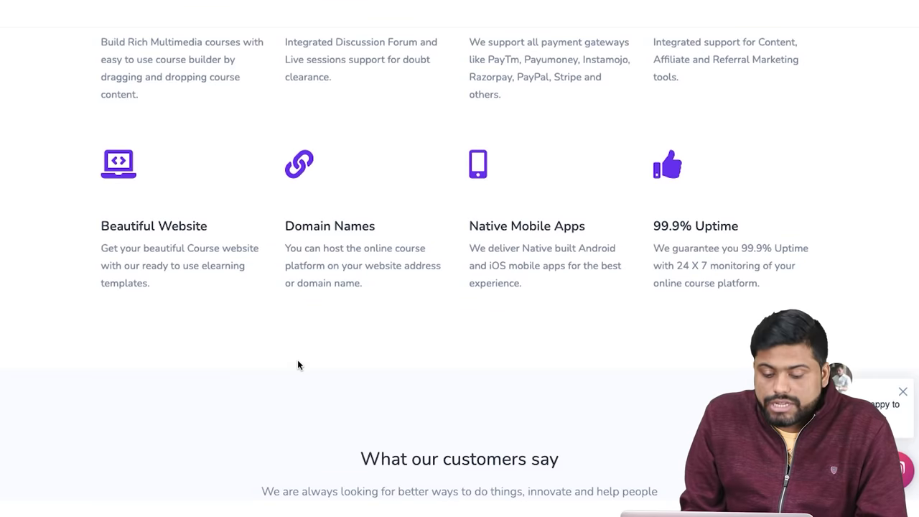
scroll(297, 361, "down", 6)
- Log in to the Spayee account from the homepage using the prefilled credentials
scroll(297, 359, "up", 15)
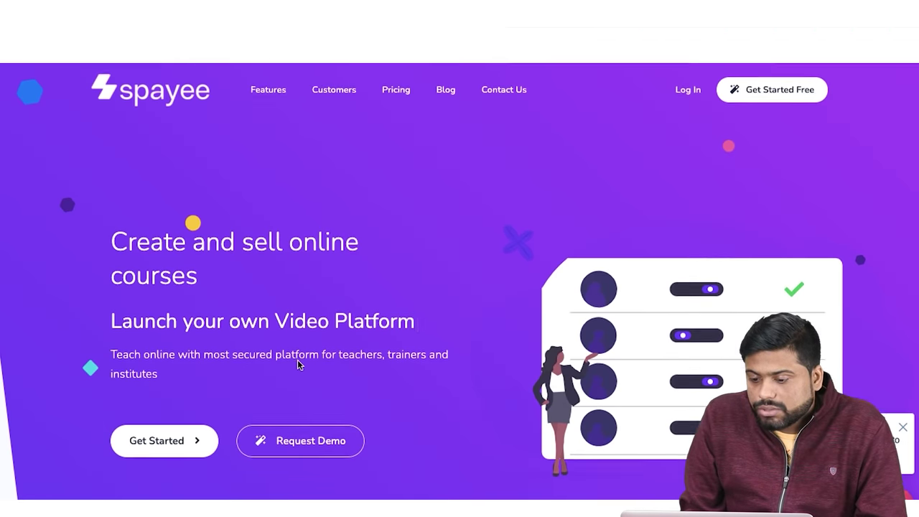
left_click(682, 54)
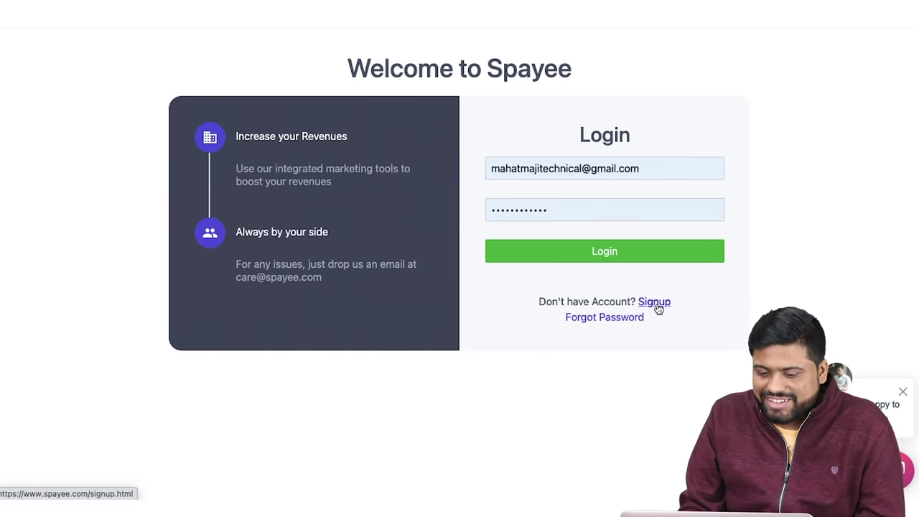
left_click(574, 251)
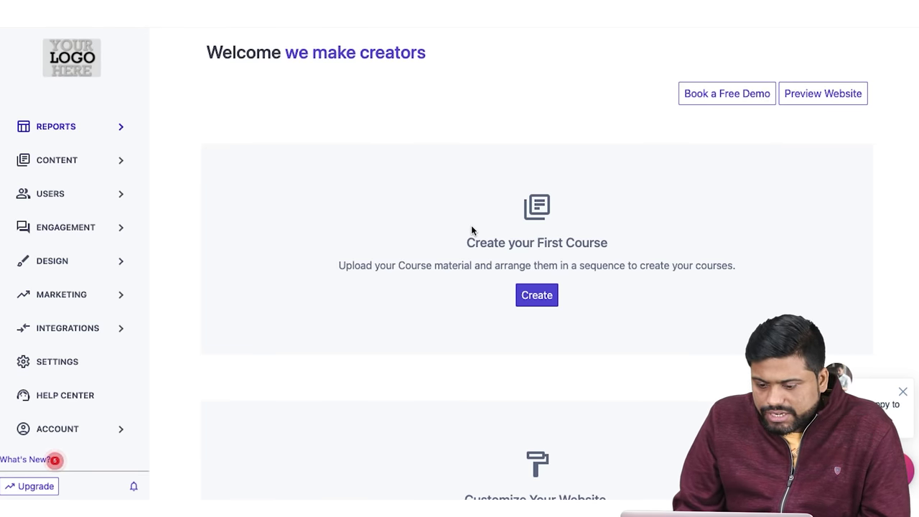
- Examine the dashboard's setup cards for customizing the website, setting up the domain name and launching the course platform
scroll(472, 230, "down", 3)
scroll(471, 230, "down", 2)
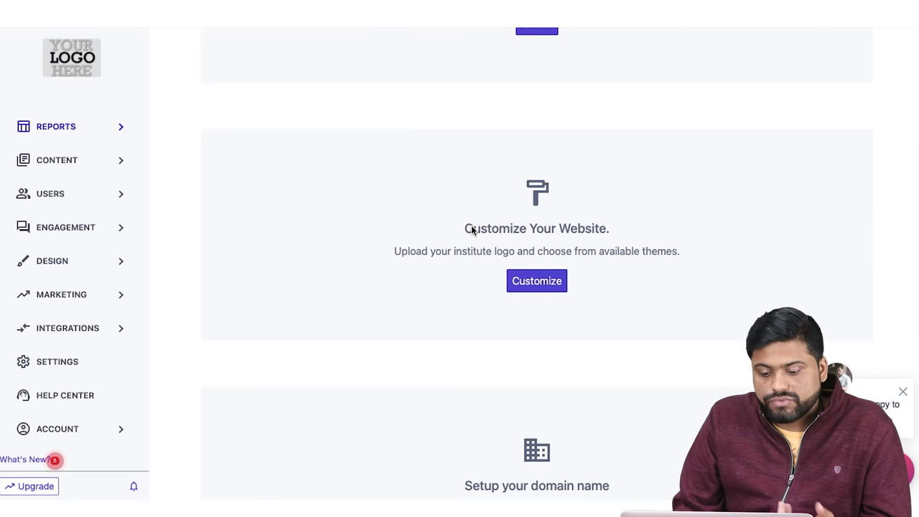
scroll(472, 227, "down", 4)
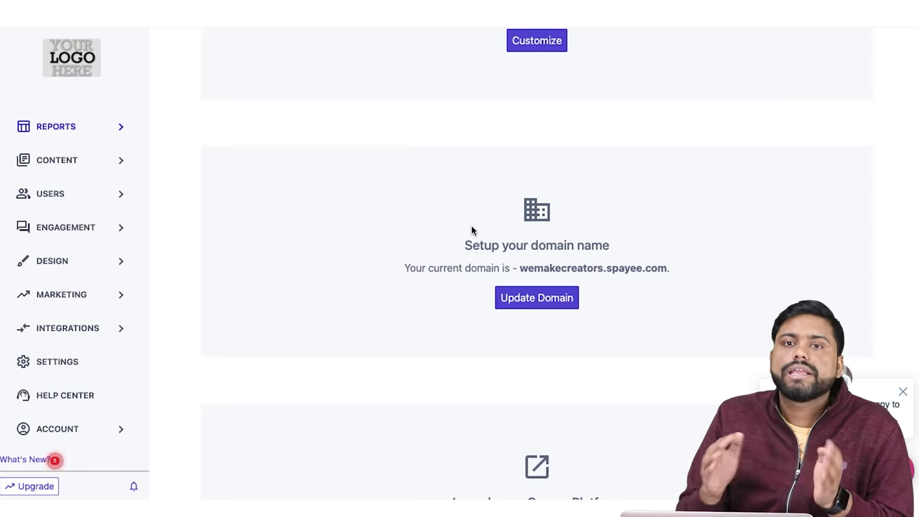
scroll(470, 227, "down", 1)
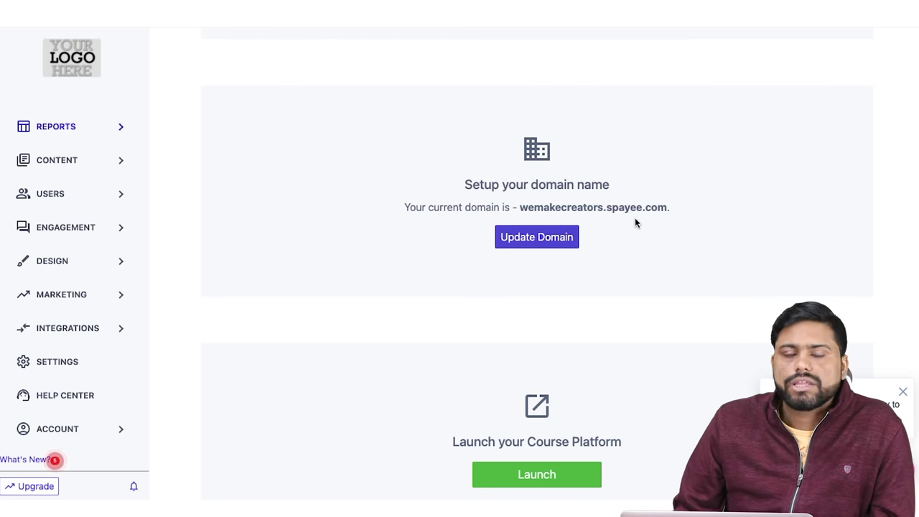
scroll(634, 220, "down", 2)
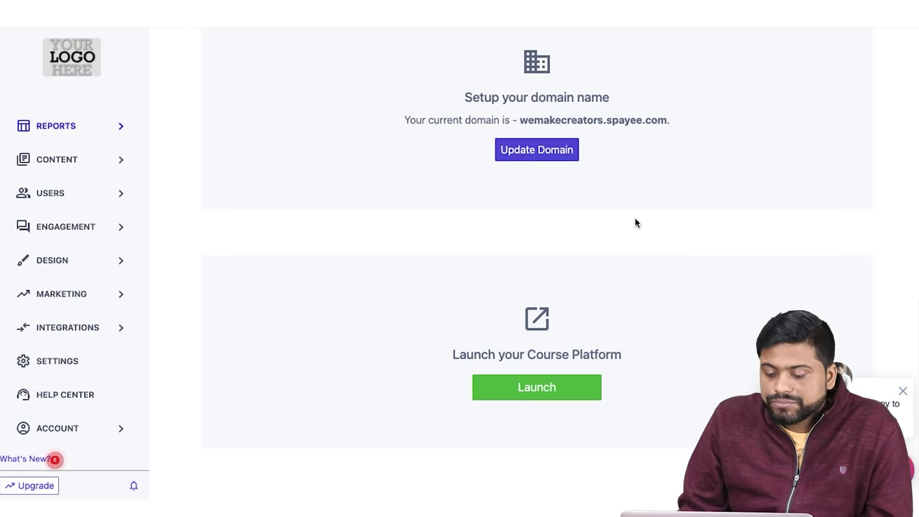
left_click(544, 389)
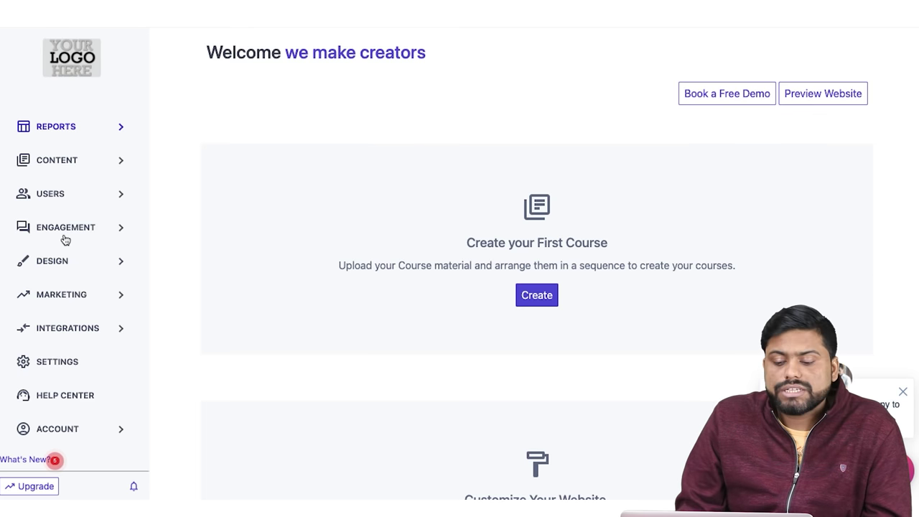
- Create a Normal Course titled "Youtube millionaire course" and enter the instructor's name
left_click(533, 305)
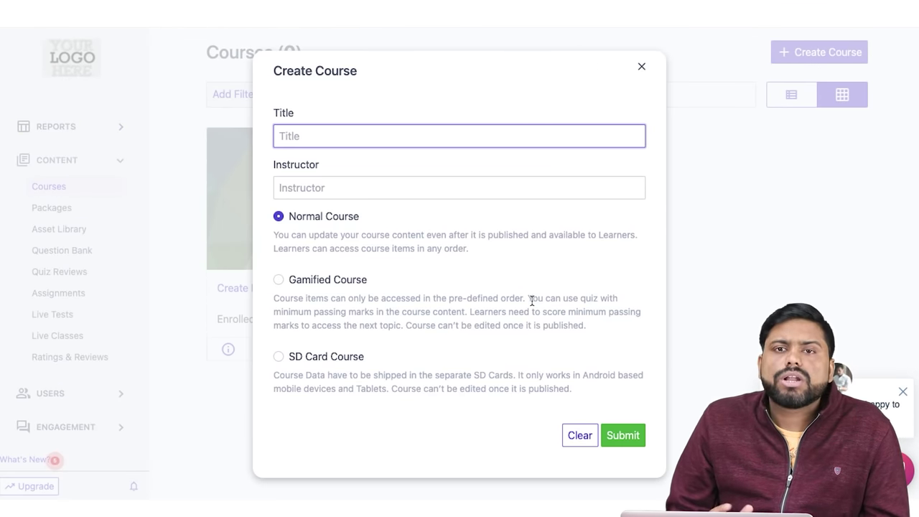
type("Youtube mil")
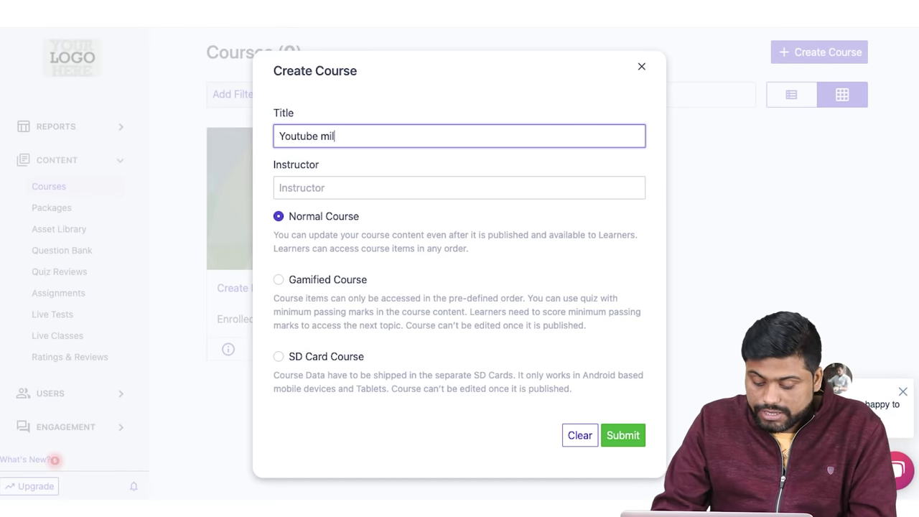
type("lionaire")
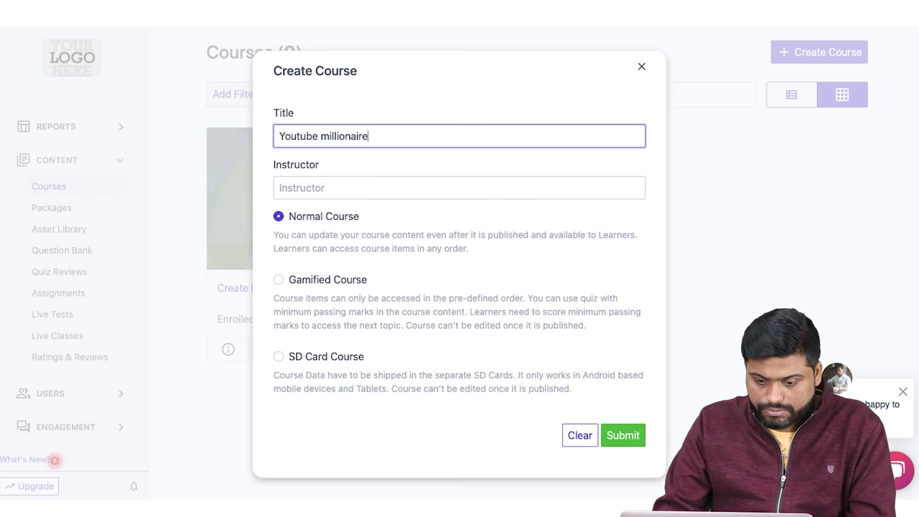
type(" course")
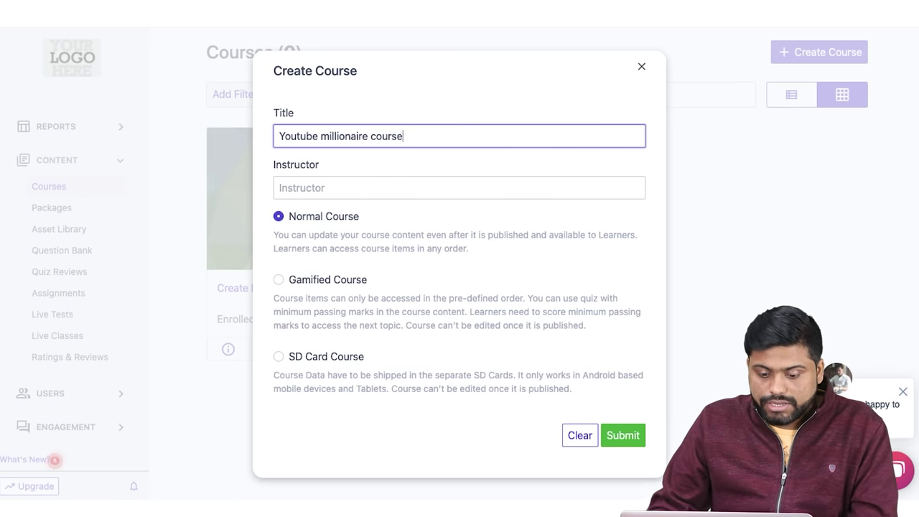
left_click(408, 189)
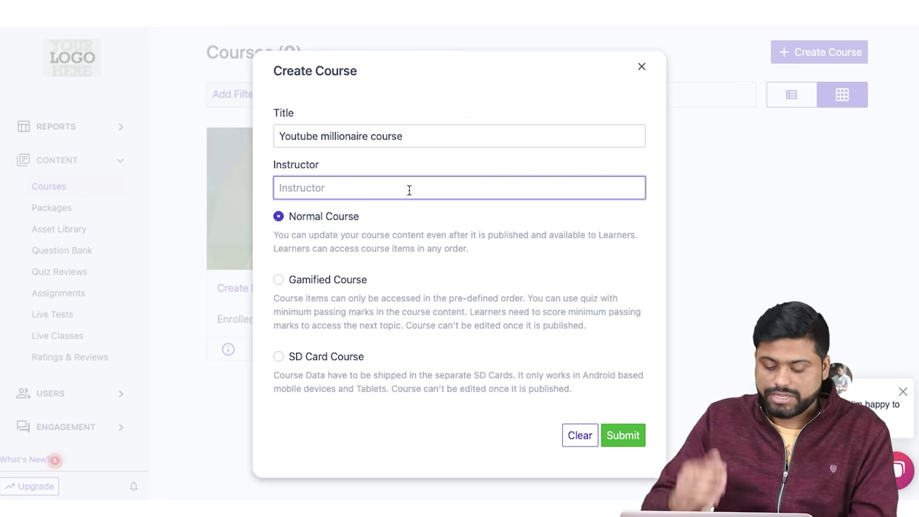
type("amresh bharati")
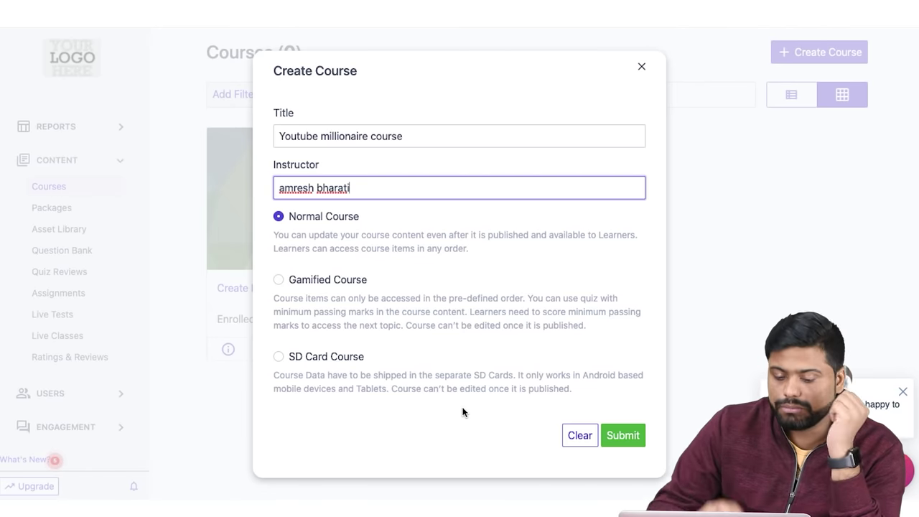
left_click(623, 435)
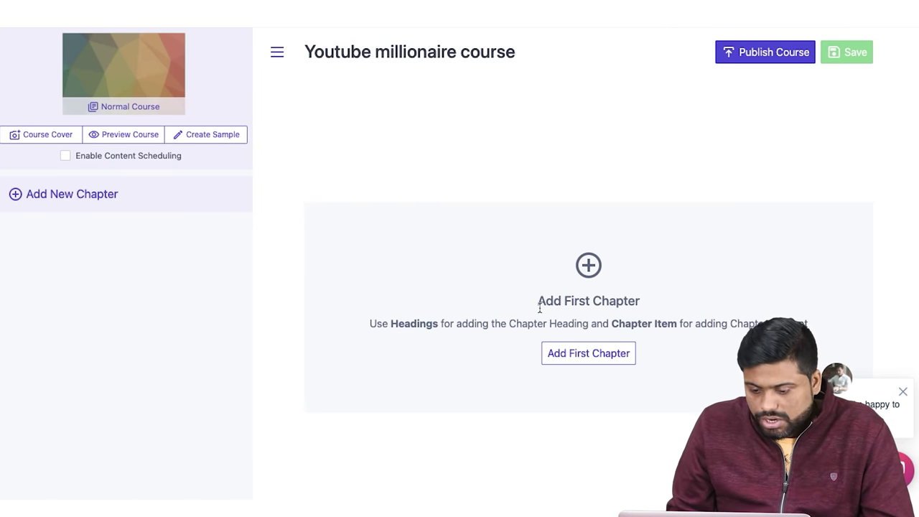
- Add a first chapter as an uploaded video, using the desktop file "122 MB FULL HD FILE.mp4"
left_click(581, 353)
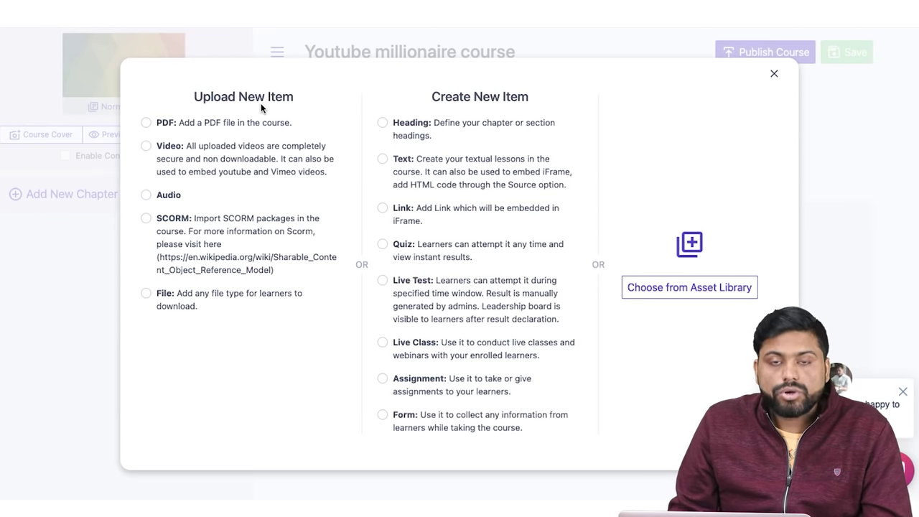
left_click(147, 147)
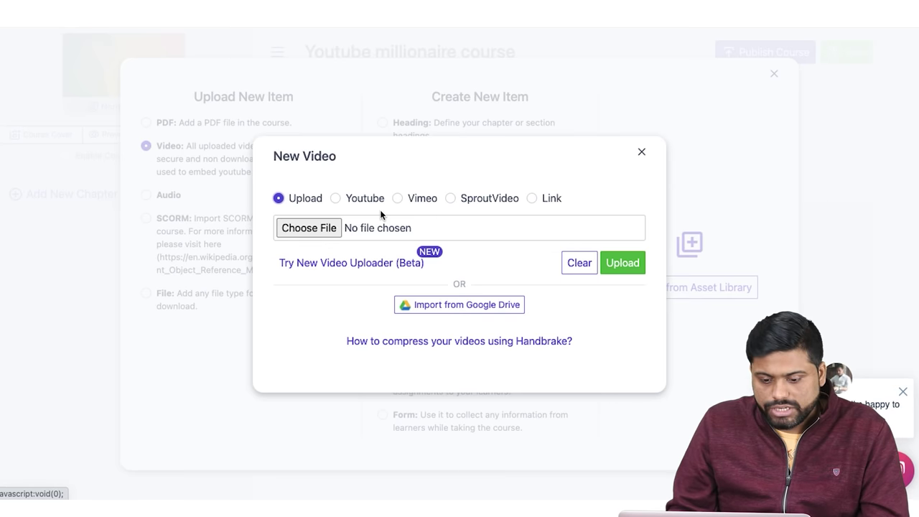
left_click(342, 201)
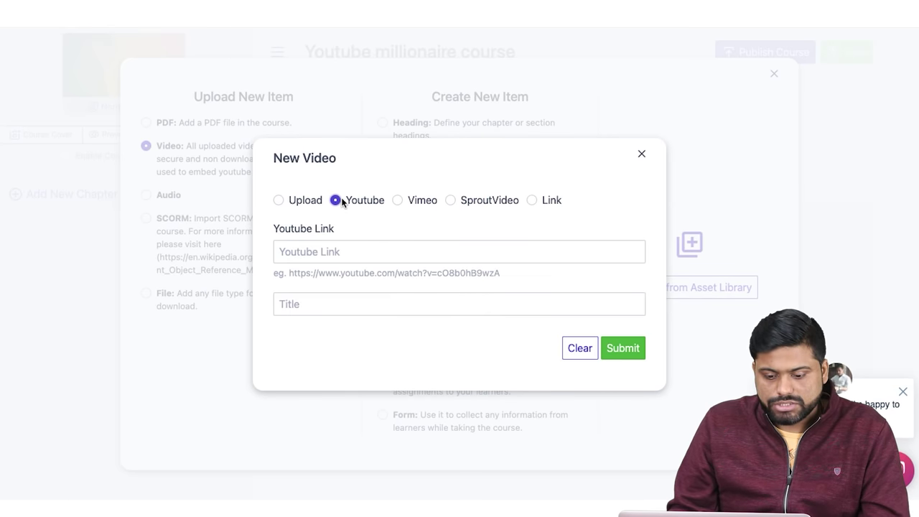
left_click(291, 201)
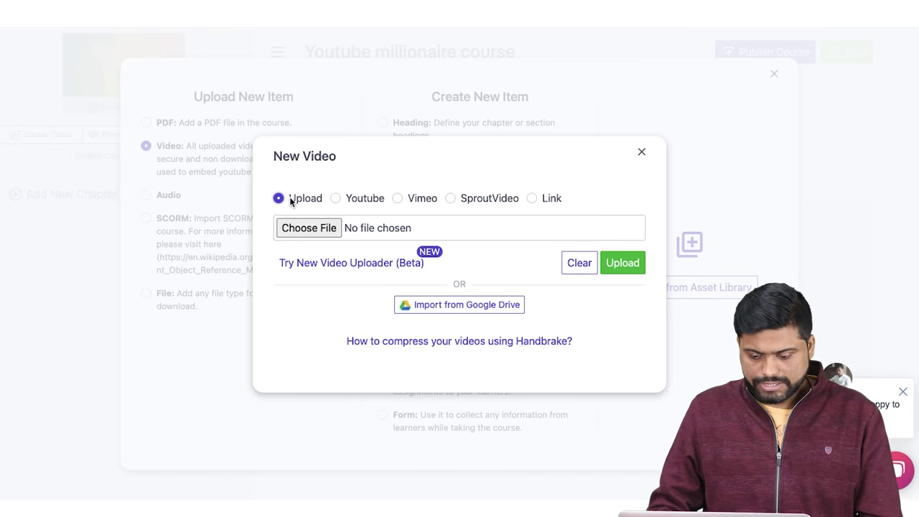
left_click(336, 223)
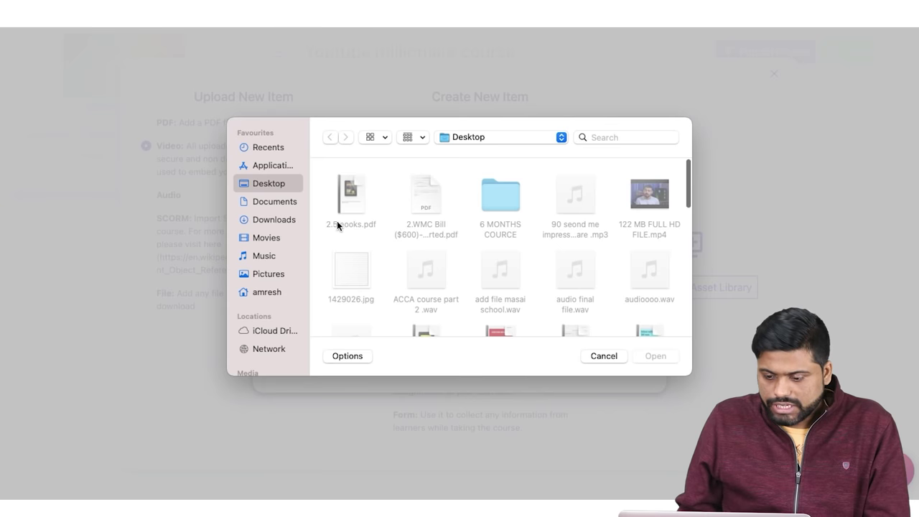
left_click(650, 195)
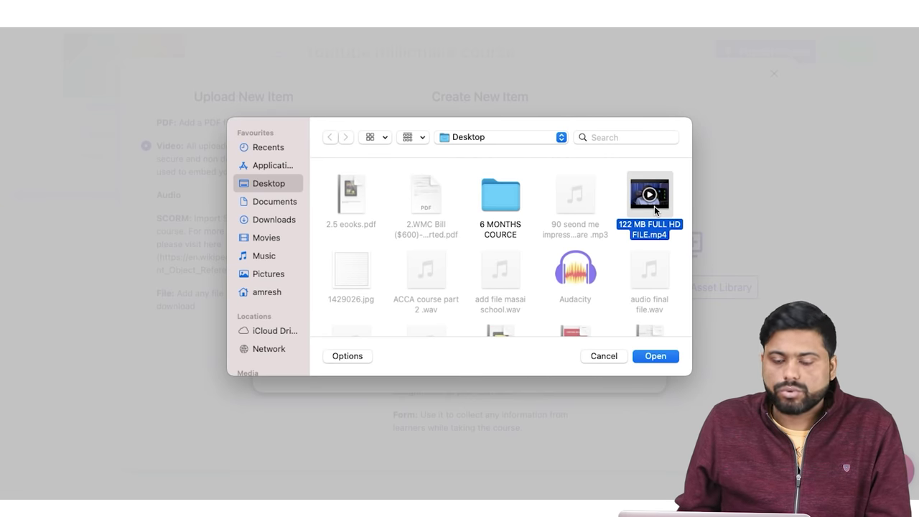
left_click(662, 357)
left_click(620, 268)
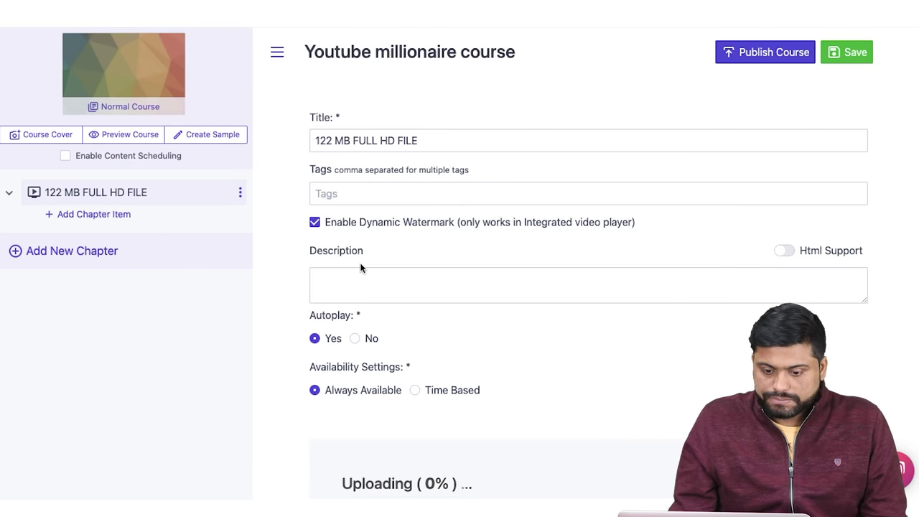
- Change the uploaded video's title to "youtube dashboard"
double_click(386, 140)
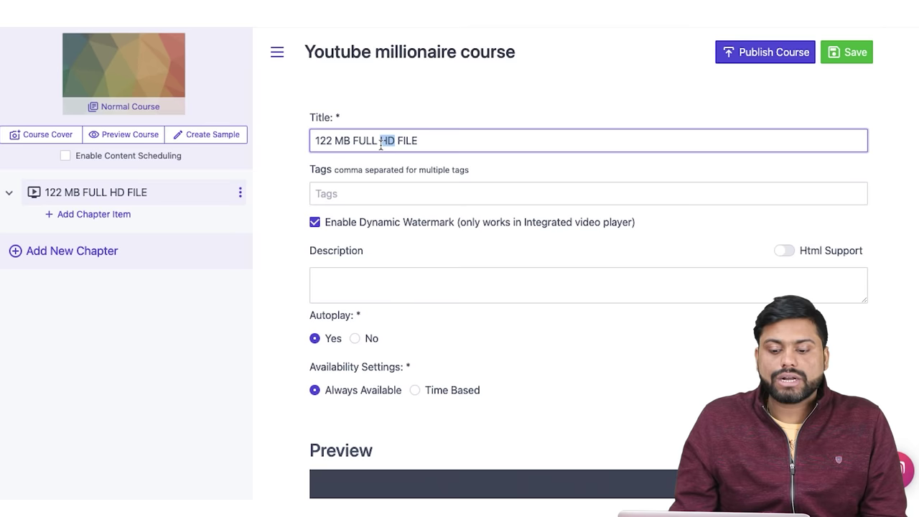
triple_click(380, 141)
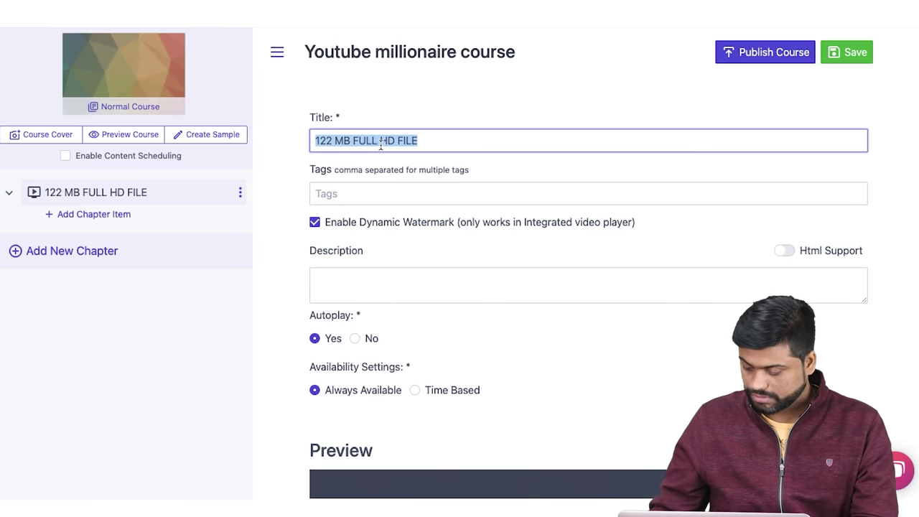
type("youtu")
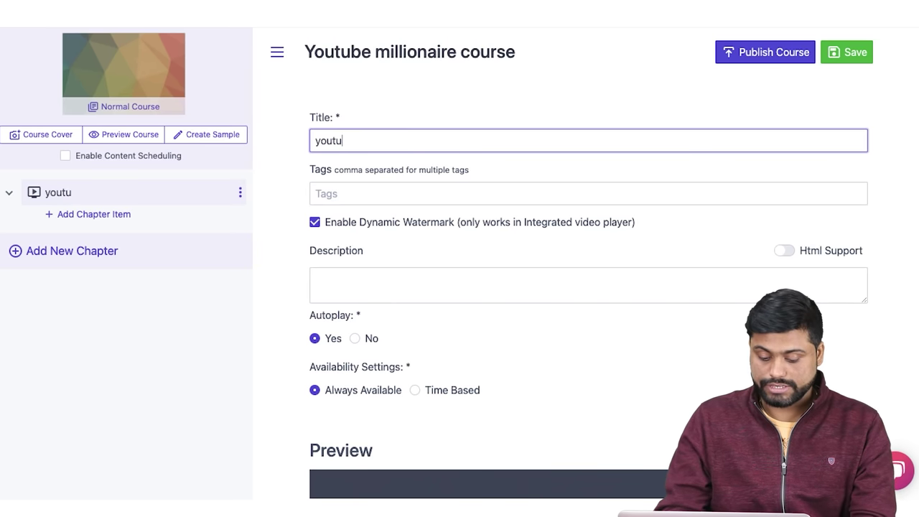
type("be dashboare")
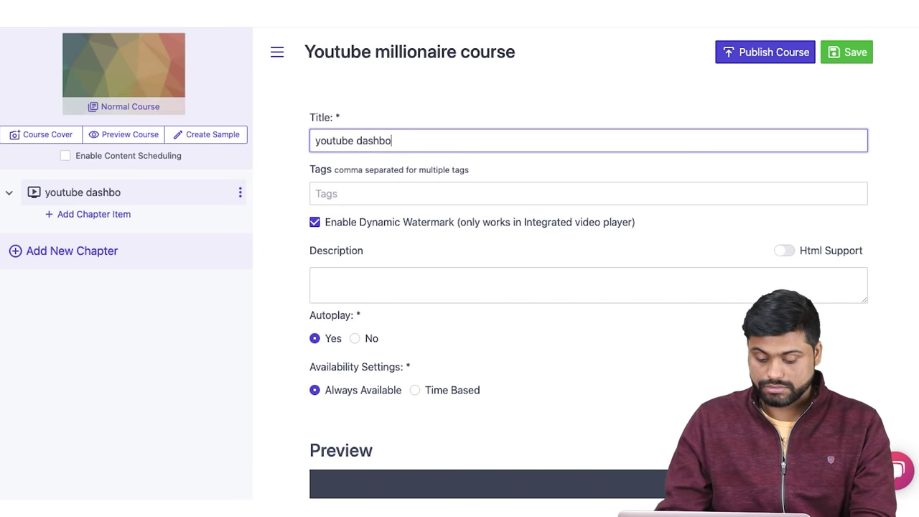
type("d")
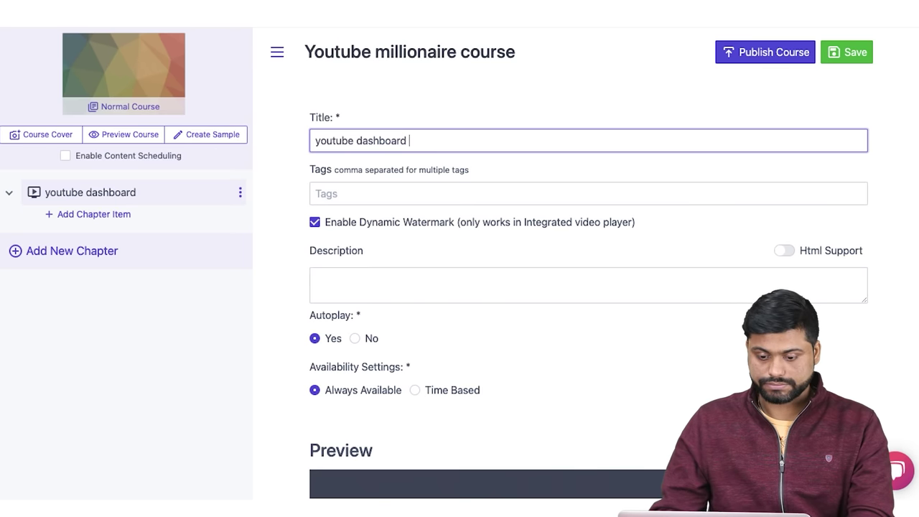
left_click(356, 194)
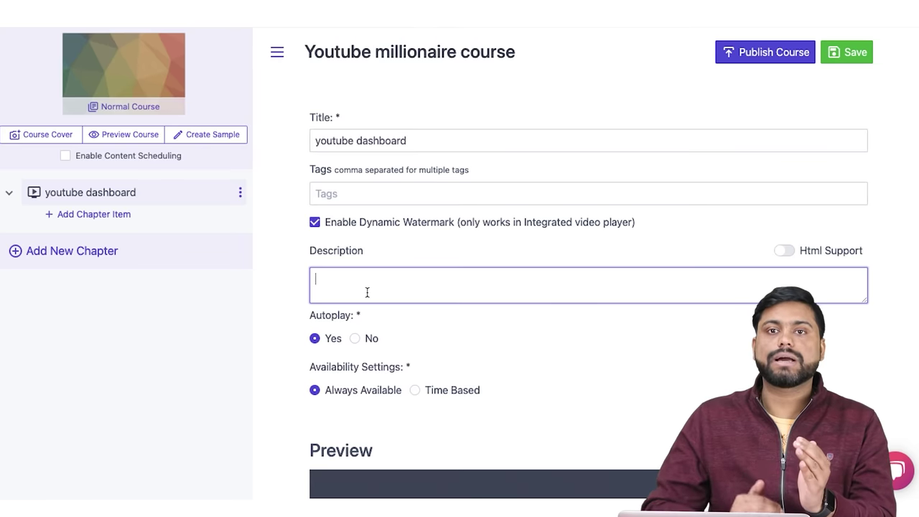
- Set Autoplay to No for the video, leaving its tags and description empty
scroll(367, 292, "down", 2)
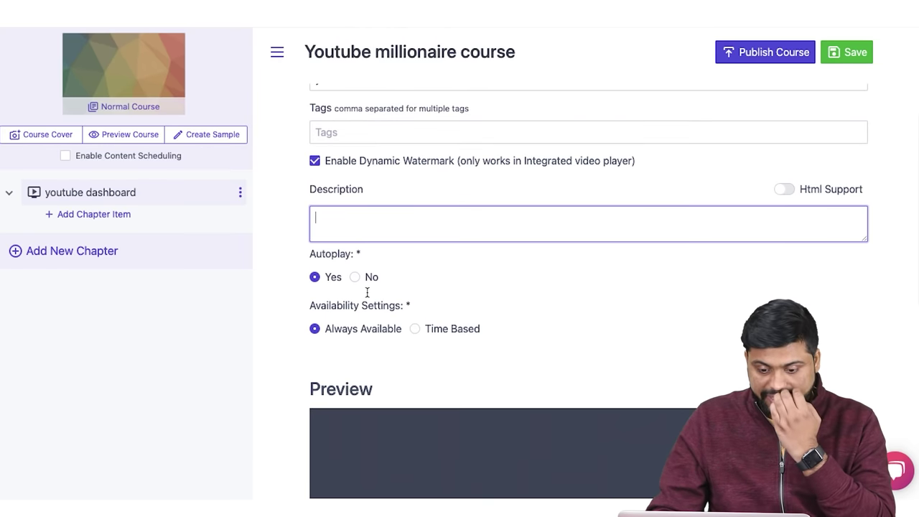
left_click(357, 279)
left_click(316, 278)
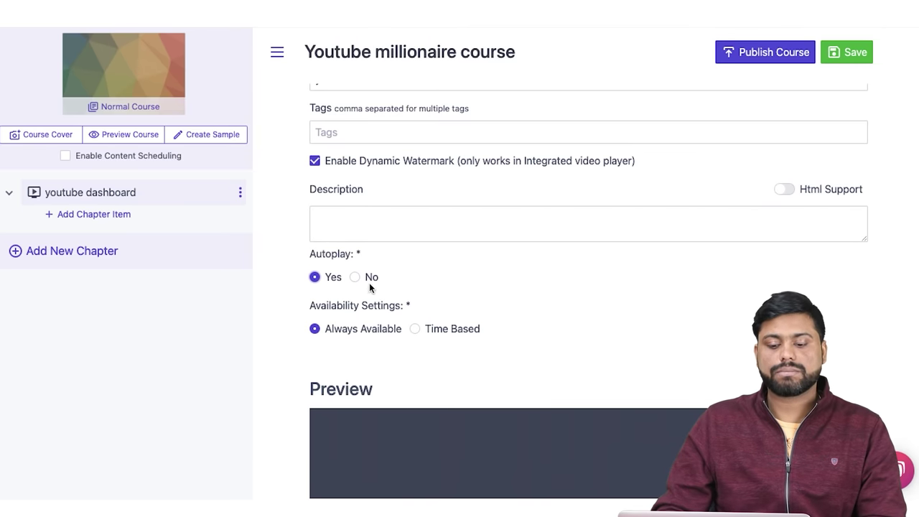
left_click(355, 279)
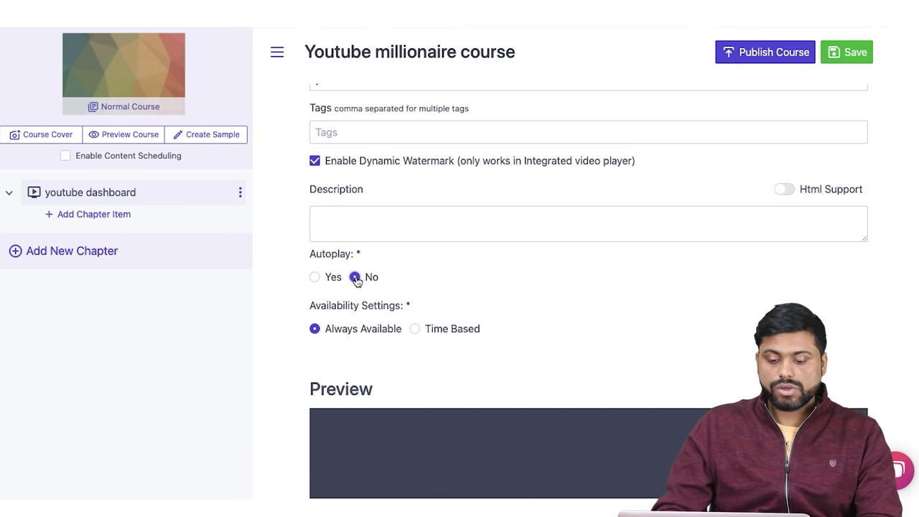
scroll(356, 280, "down", 1)
scroll(356, 280, "down", 1)
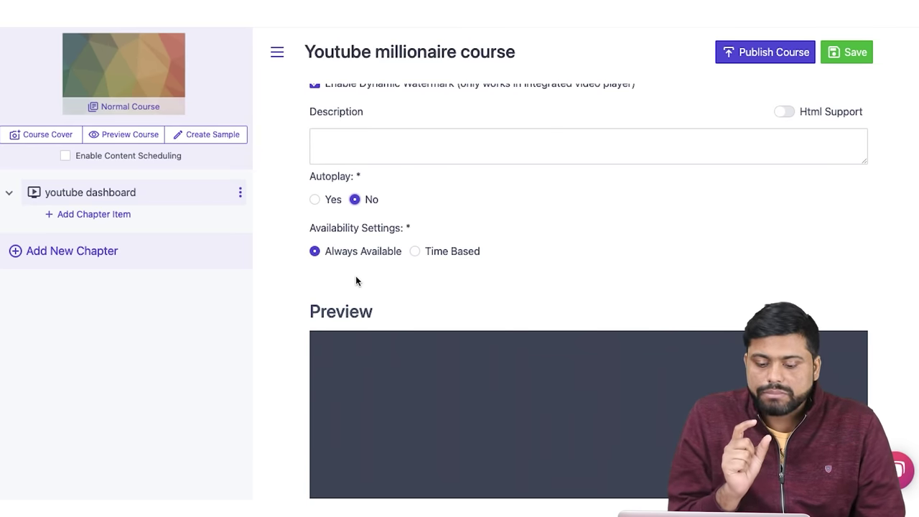
scroll(356, 280, "down", 1)
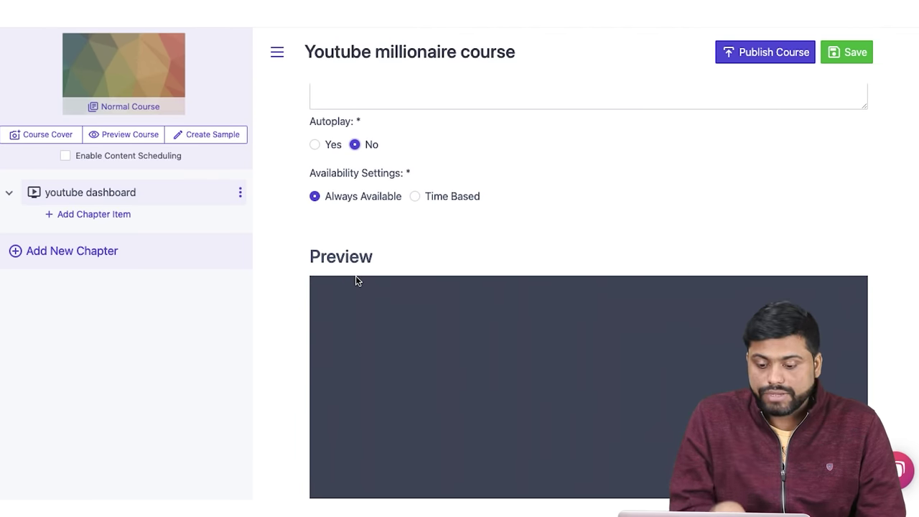
left_click(431, 201)
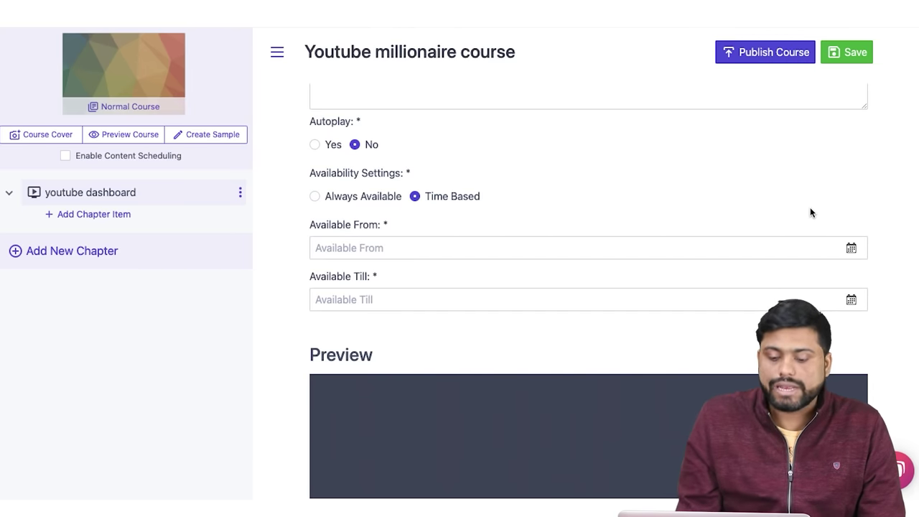
left_click(850, 248)
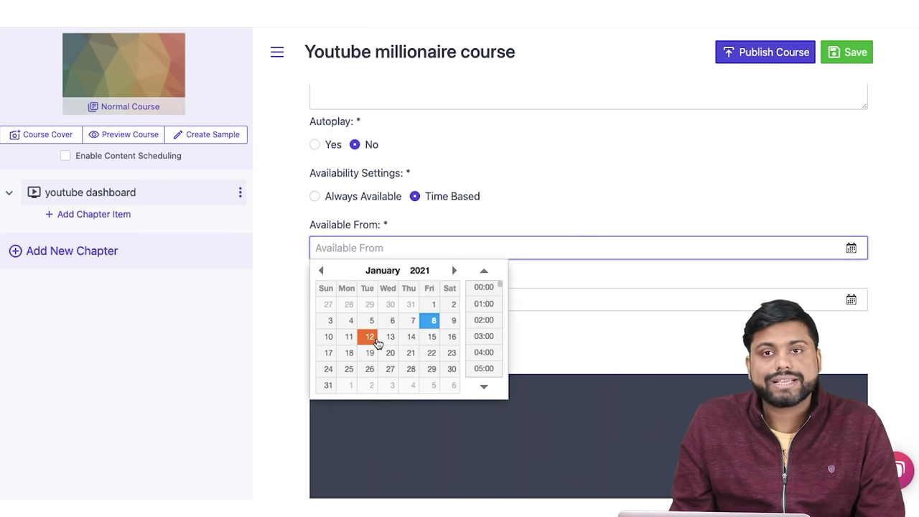
left_click(369, 337)
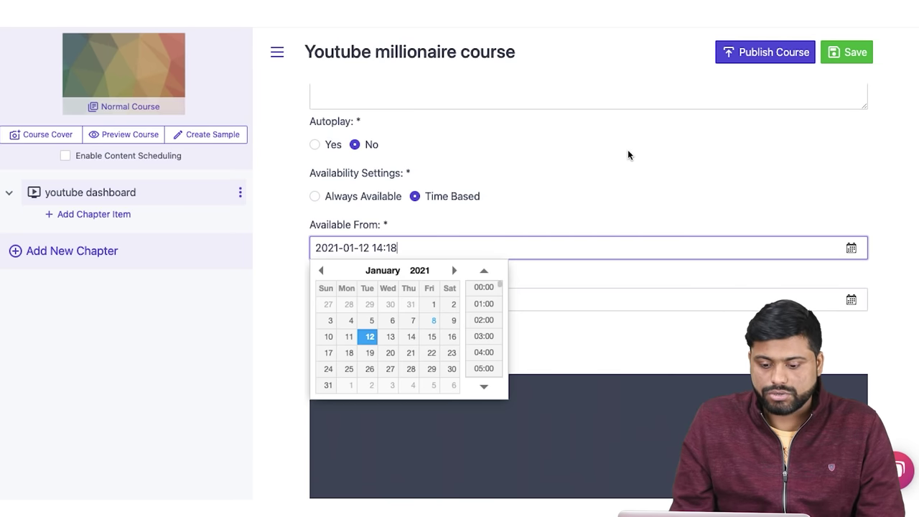
left_click(567, 171)
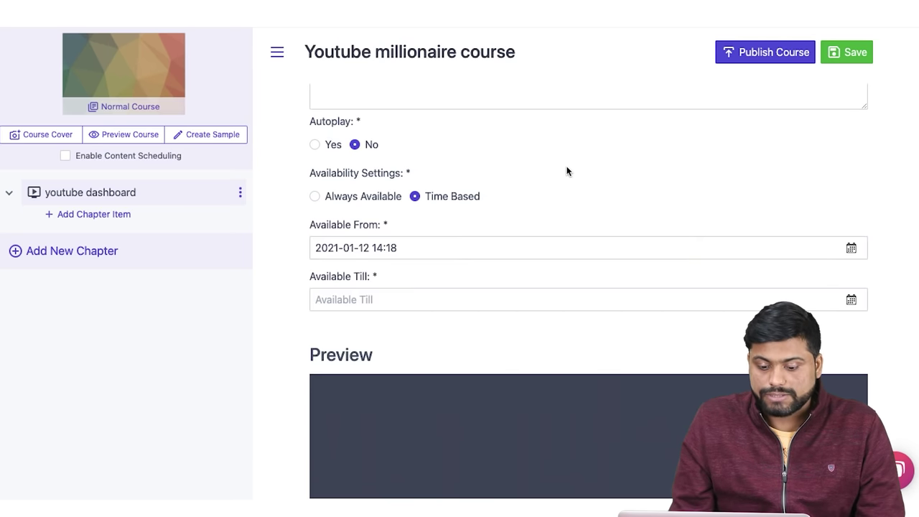
left_click(852, 301)
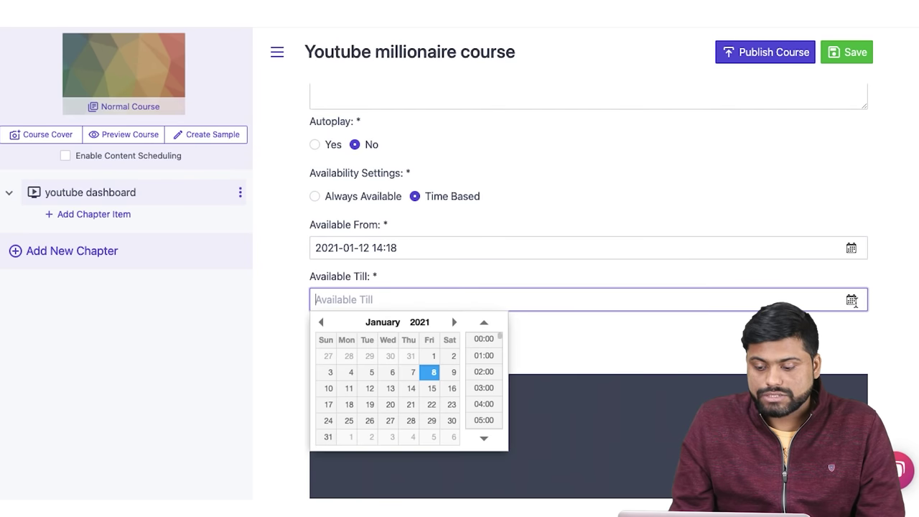
left_click(413, 391)
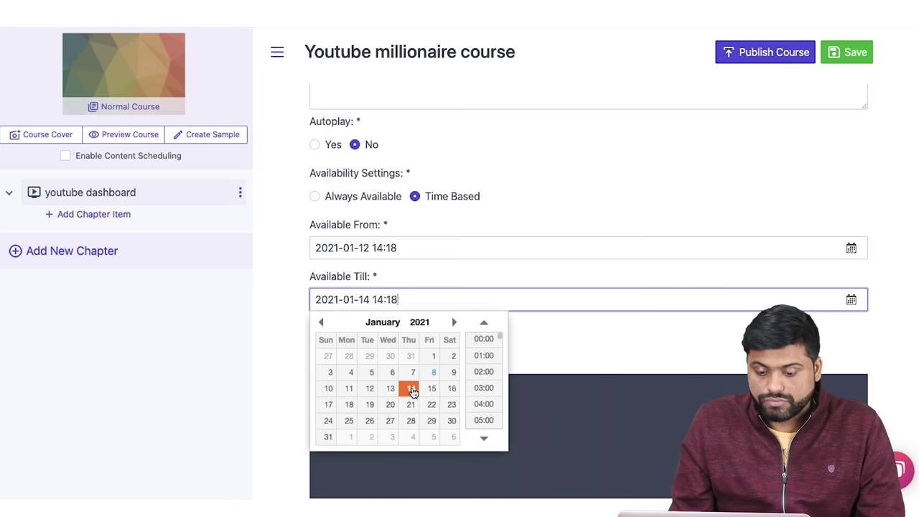
left_click(738, 174)
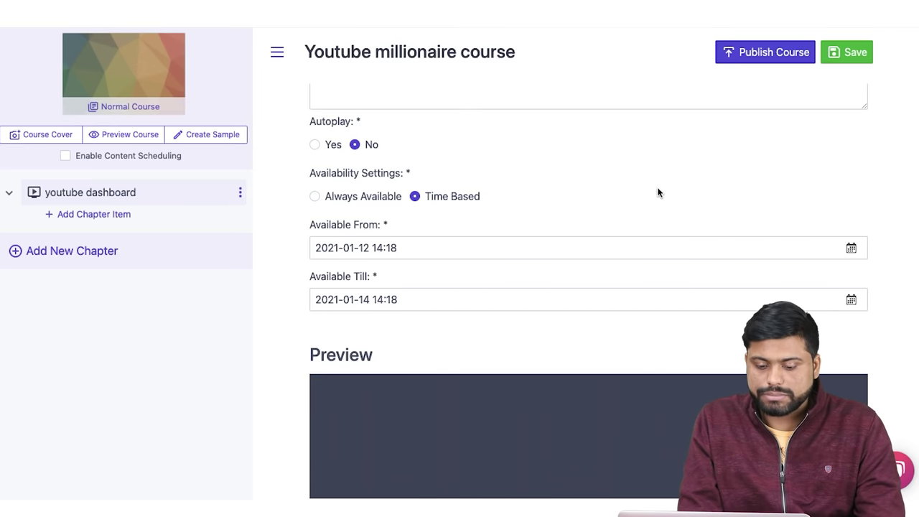
- Play the video preview briefly, pause it and check the upload progress
scroll(658, 192, "down", 5)
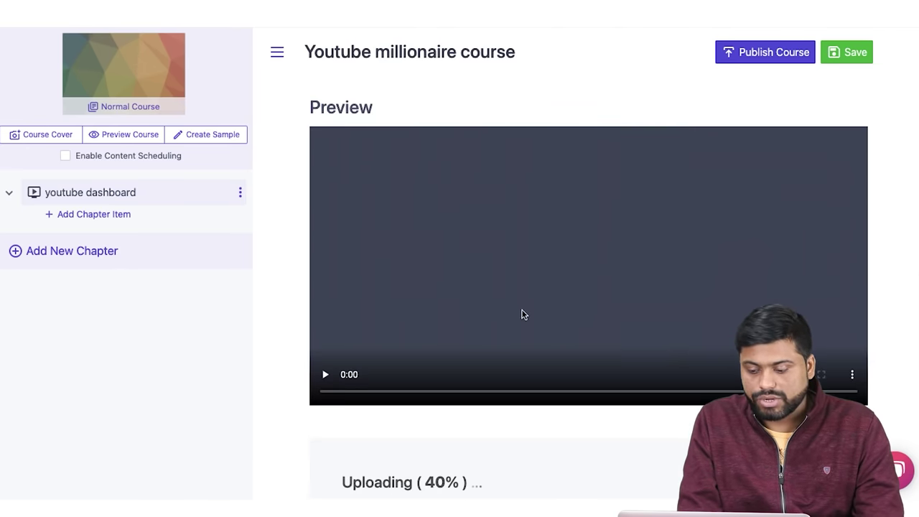
left_click(324, 374)
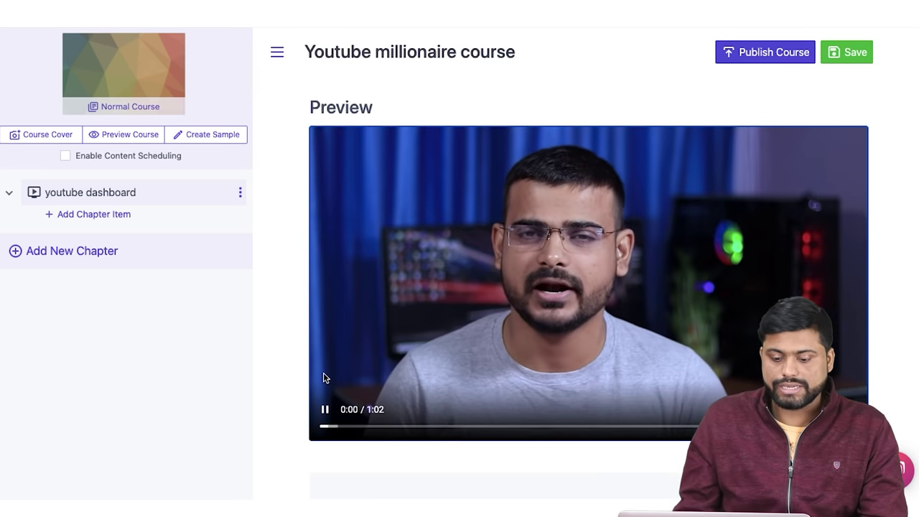
left_click(323, 376)
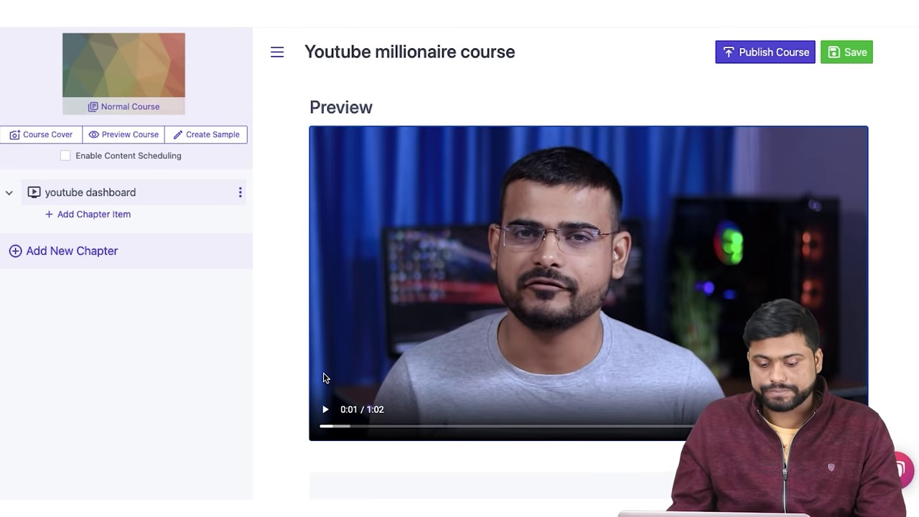
scroll(323, 378, "up", 1)
scroll(323, 378, "down", 4)
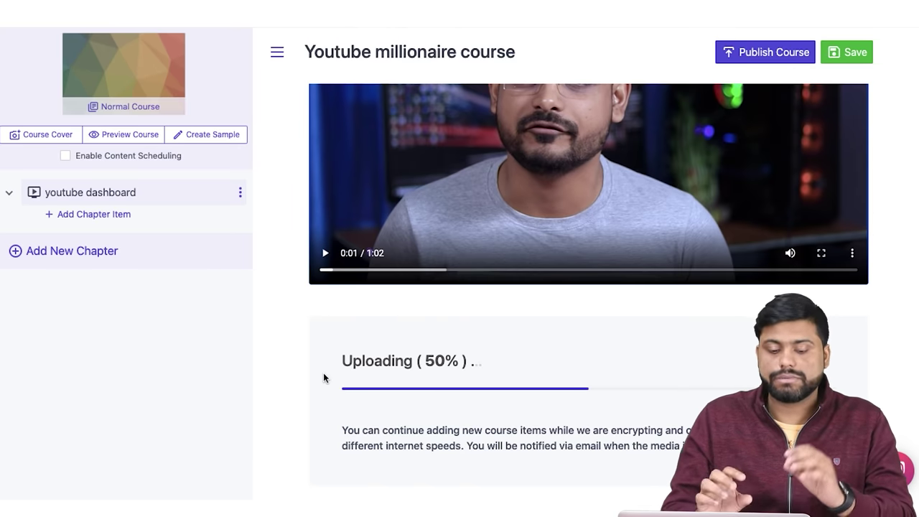
- Save the changes to the course and its new video chapter
scroll(323, 377, "up", 4)
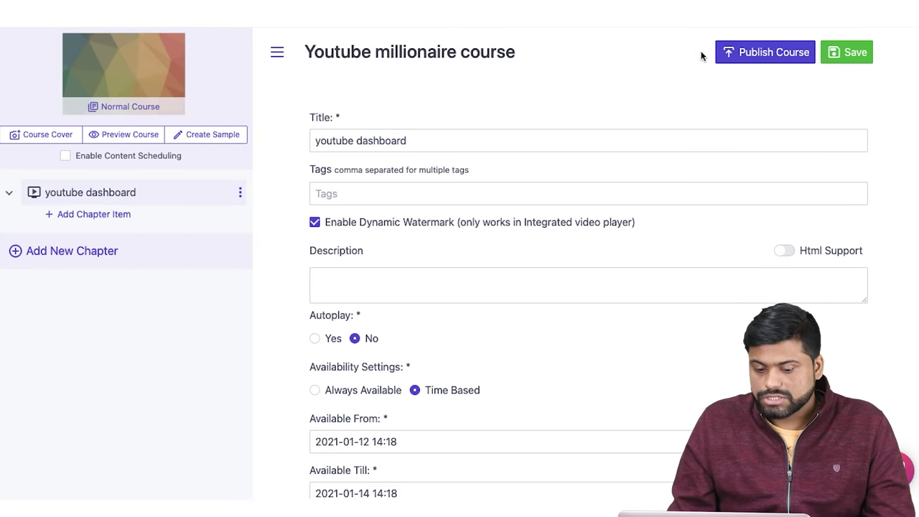
left_click(752, 62)
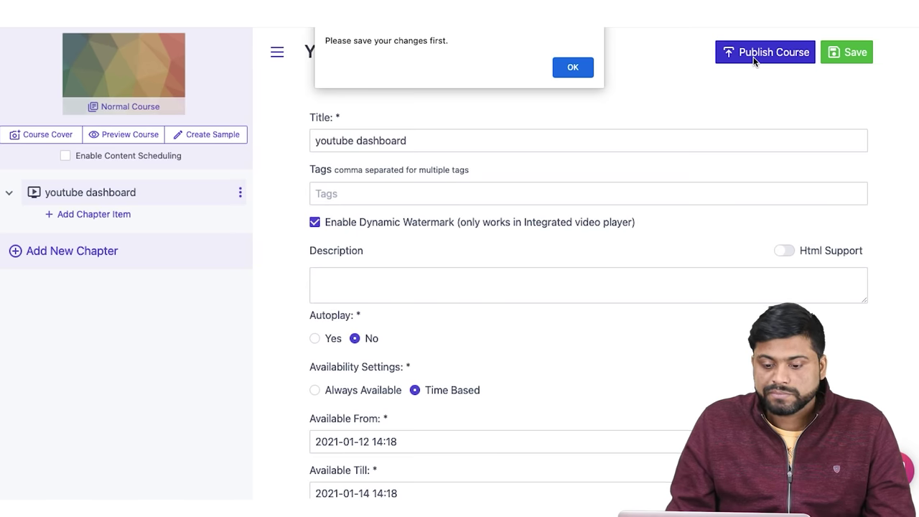
left_click(570, 69)
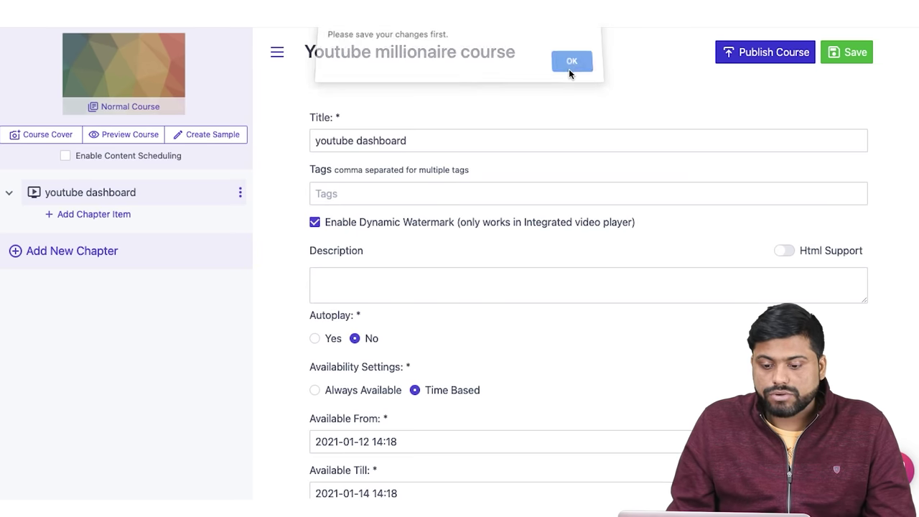
left_click(838, 57)
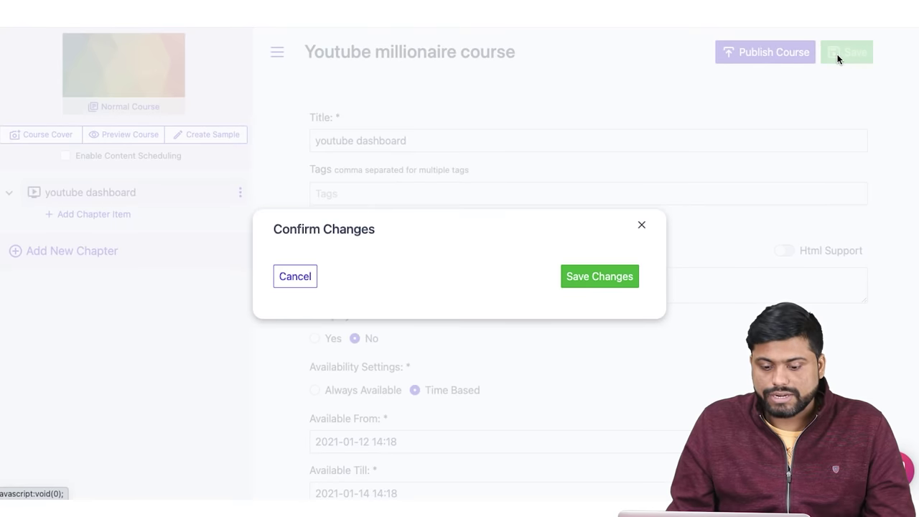
left_click(594, 279)
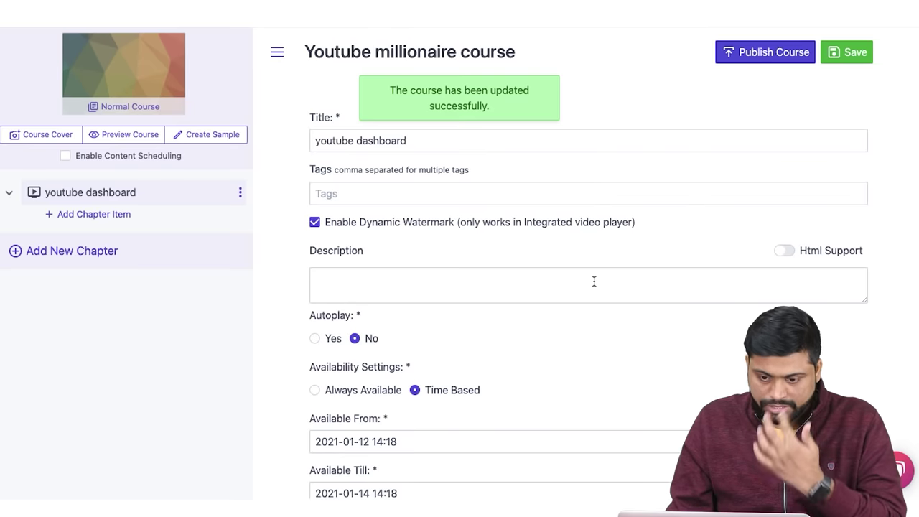
- Publish the Youtube millionaire course and proceed to its pricing settings
left_click(752, 60)
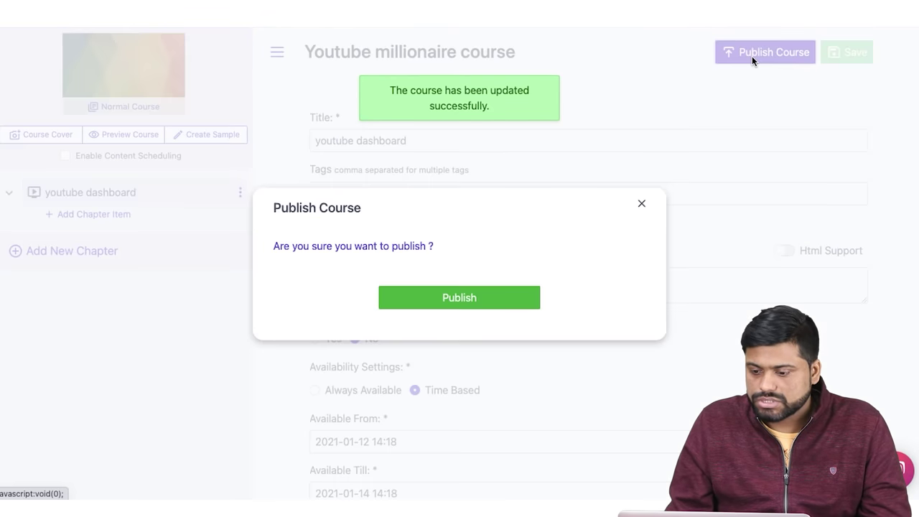
left_click(448, 291)
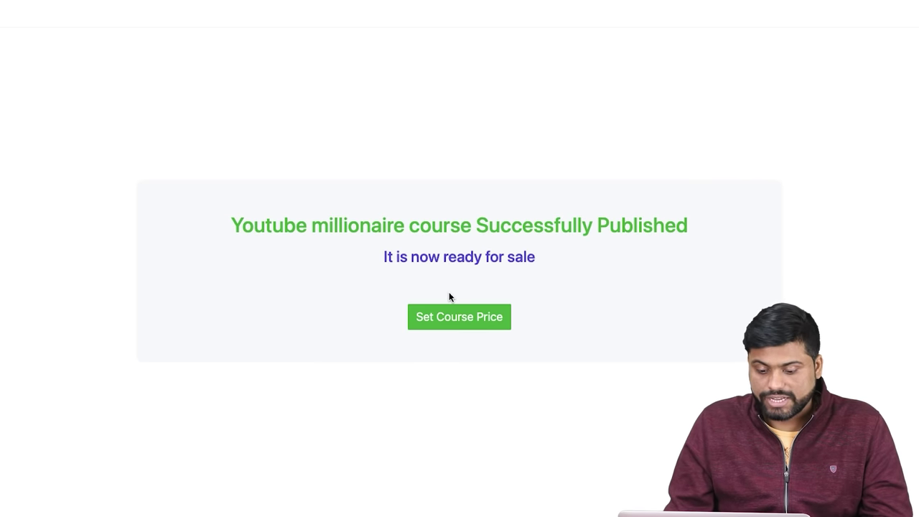
left_click(454, 319)
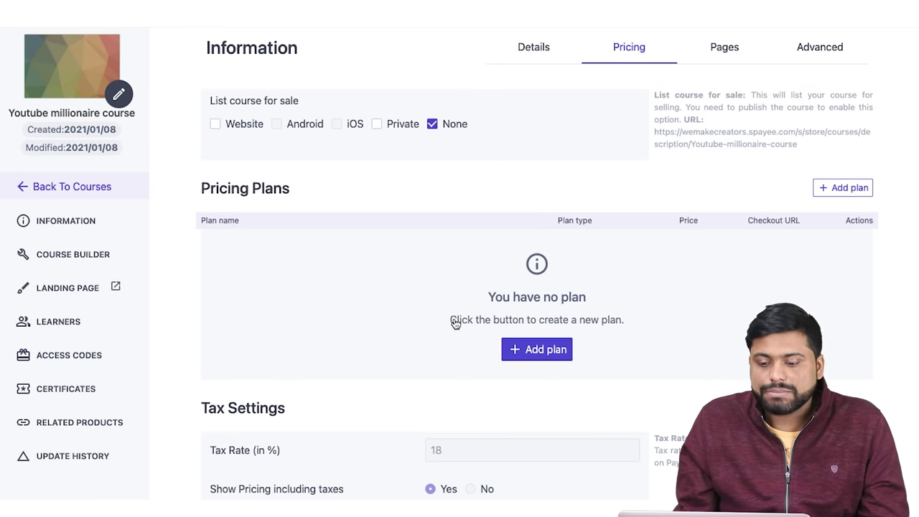
- Examine the Free and One time payment options for a new pricing plan, leaving without adding a plan
left_click(527, 45)
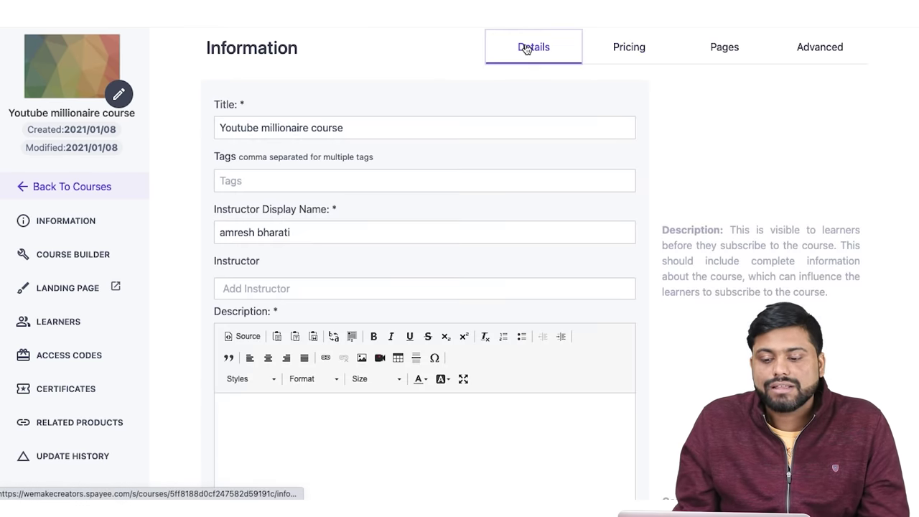
left_click(622, 51)
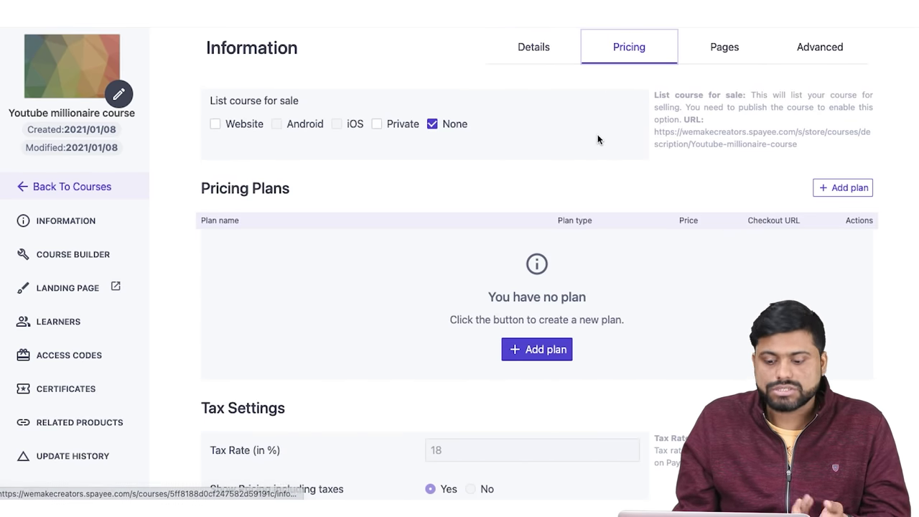
scroll(564, 249, "down", 1)
scroll(564, 249, "down", 1)
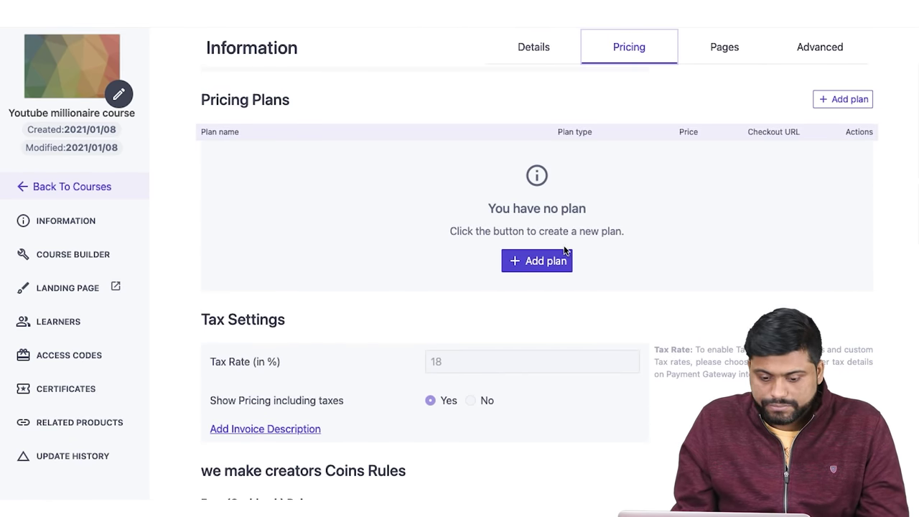
left_click(523, 262)
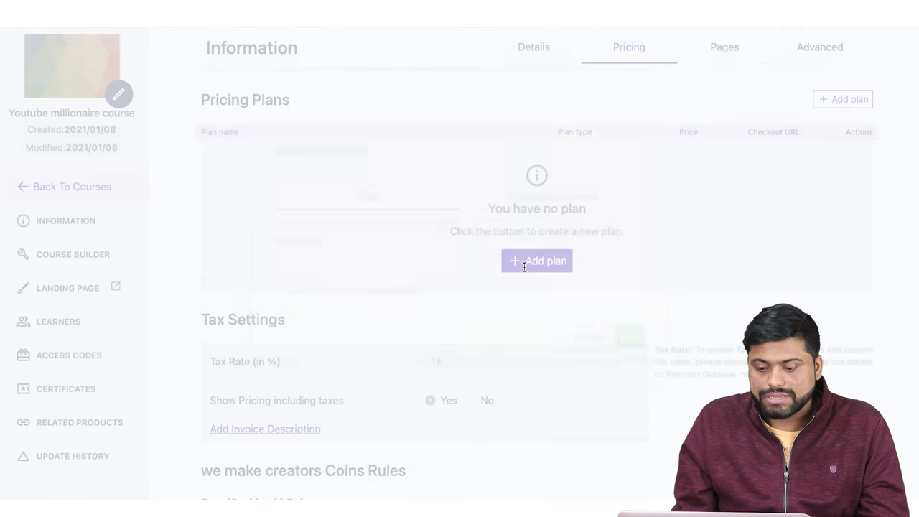
left_click(342, 287)
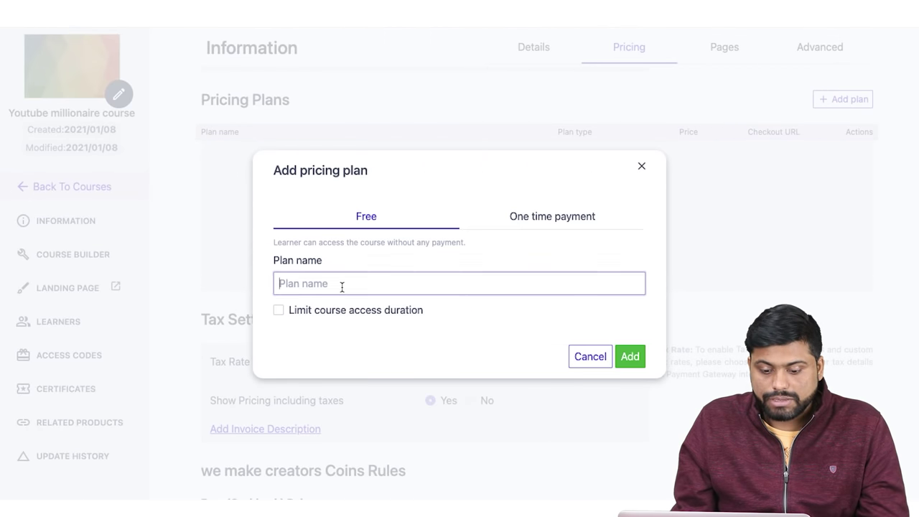
left_click(582, 212)
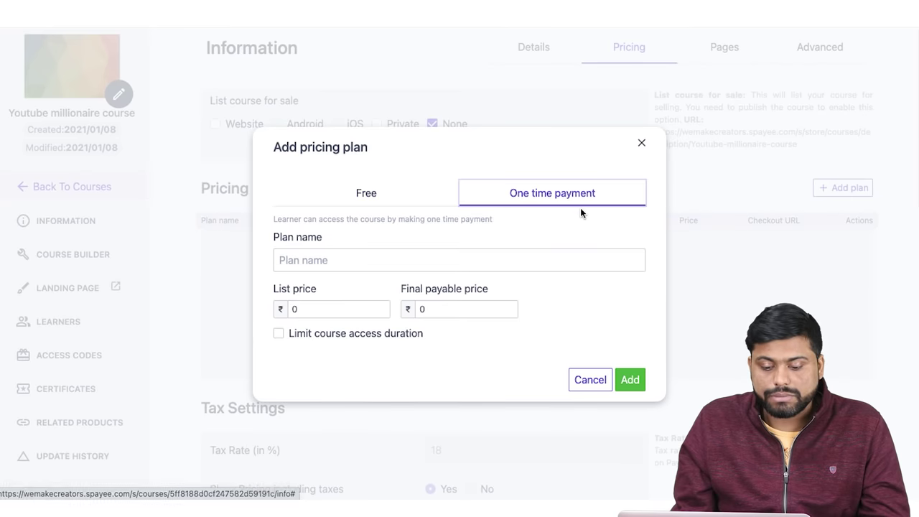
left_click(349, 317)
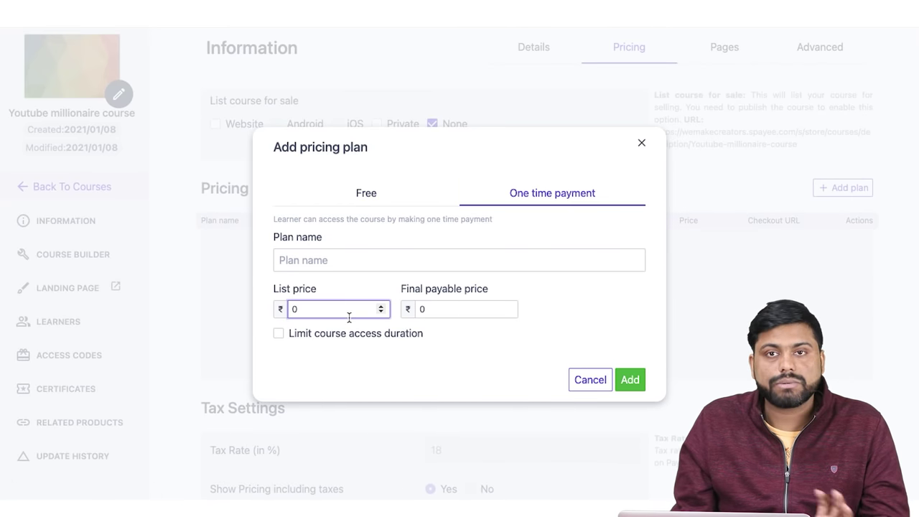
left_click(590, 379)
- Review the course's tax settings, coins rules and purchase options, and try to submit the pricing settings with the category empty
scroll(592, 380, "down", 5)
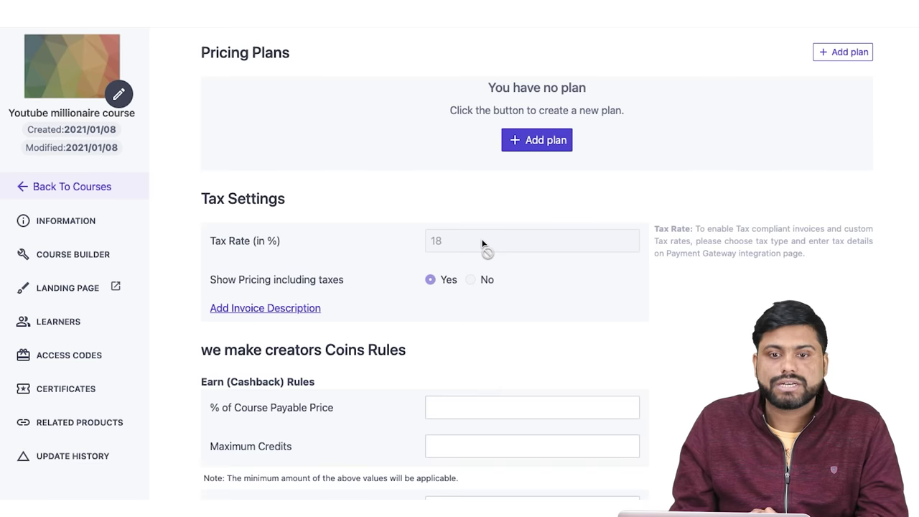
scroll(483, 244, "down", 1)
scroll(483, 244, "down", 1)
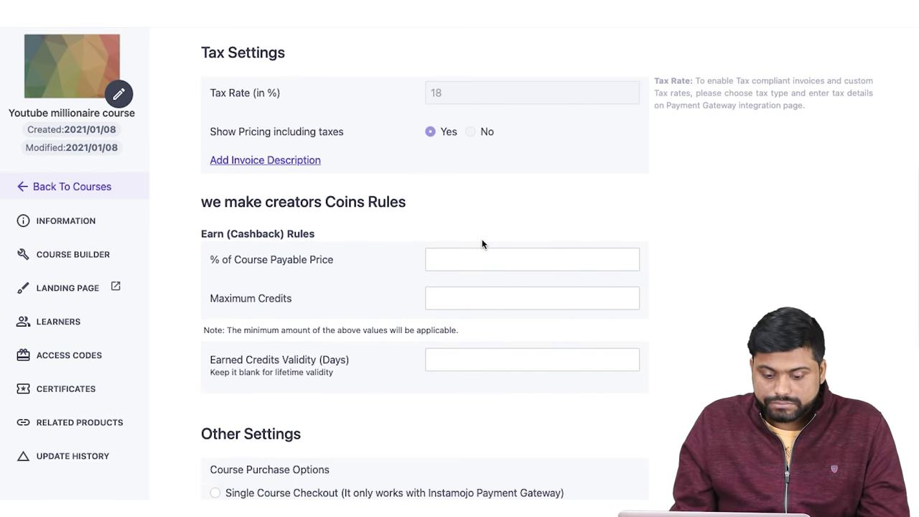
scroll(482, 244, "down", 3)
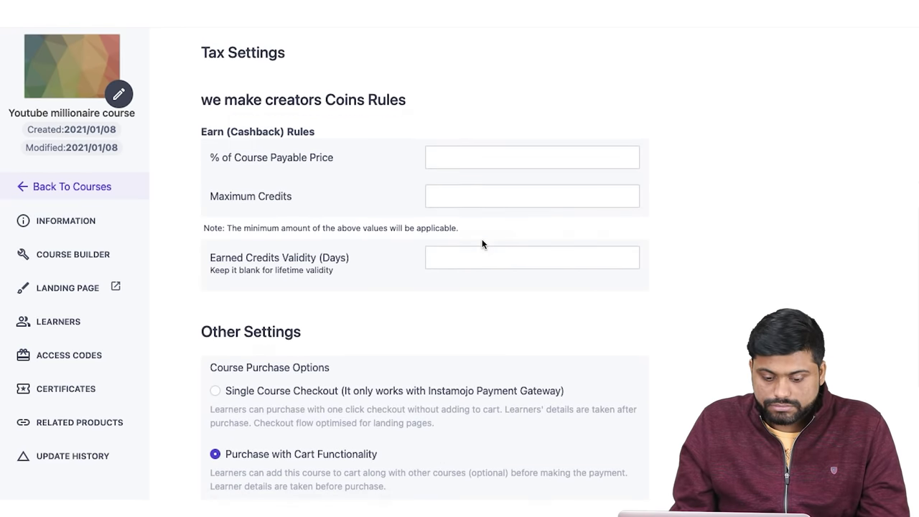
scroll(482, 244, "down", 2)
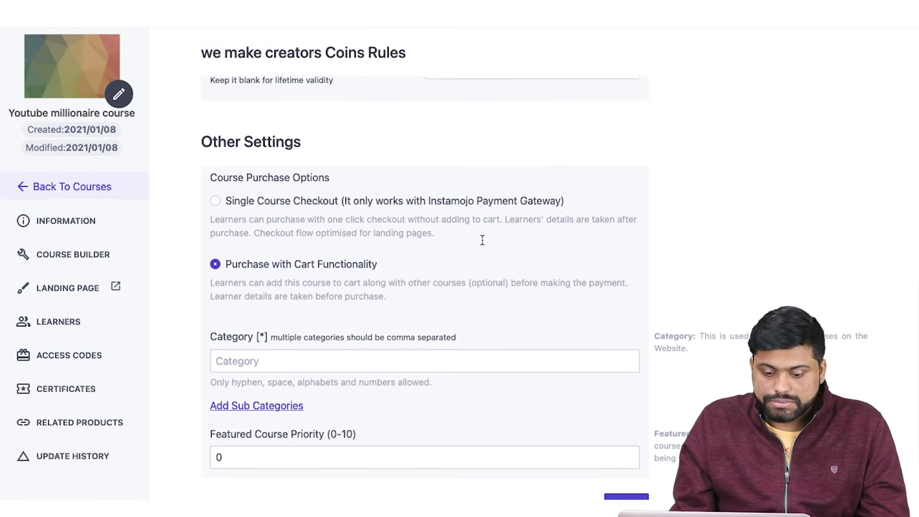
scroll(482, 244, "down", 2)
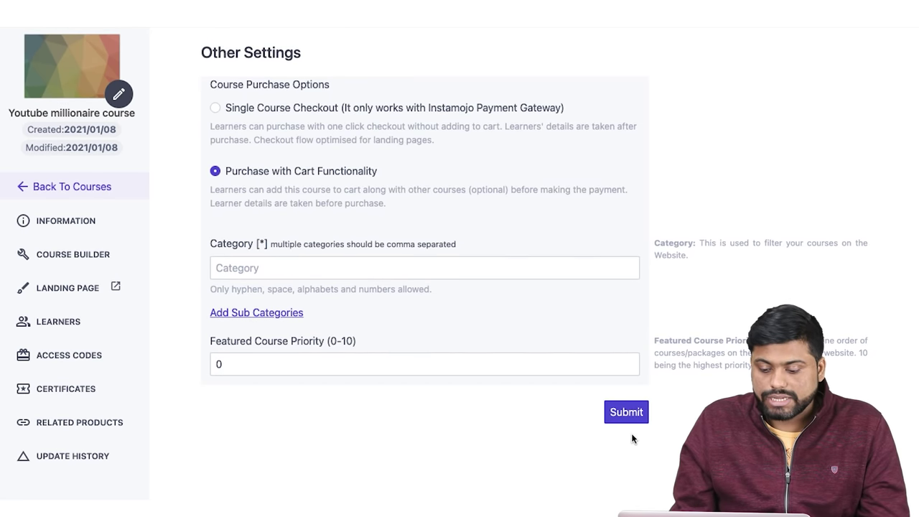
left_click(625, 413)
scroll(625, 415, "up", 5)
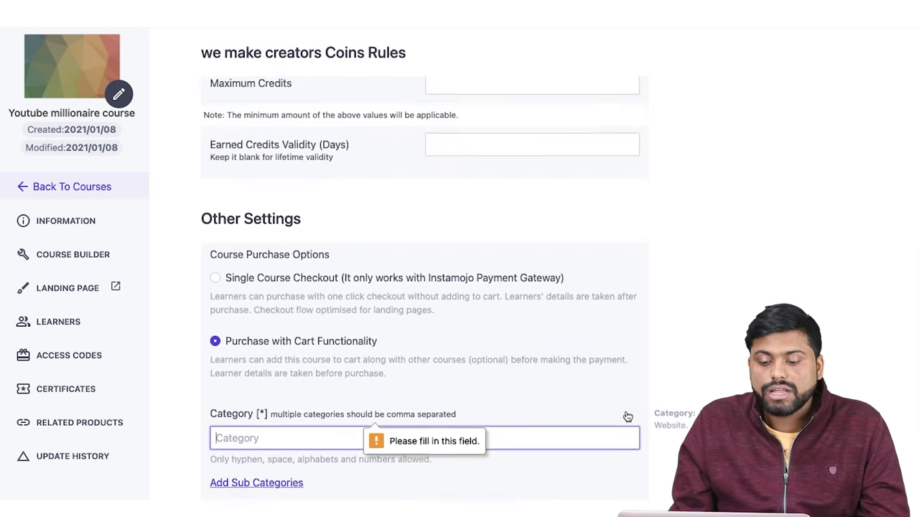
scroll(625, 415, "down", 1)
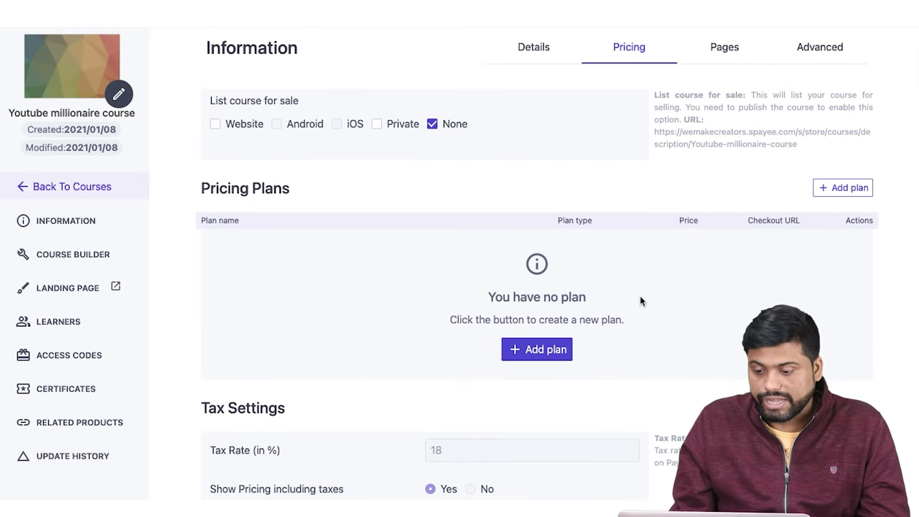
- Examine the course's landing page SEO fields and checkout success page settings
left_click(732, 51)
scroll(483, 259, "down", 2)
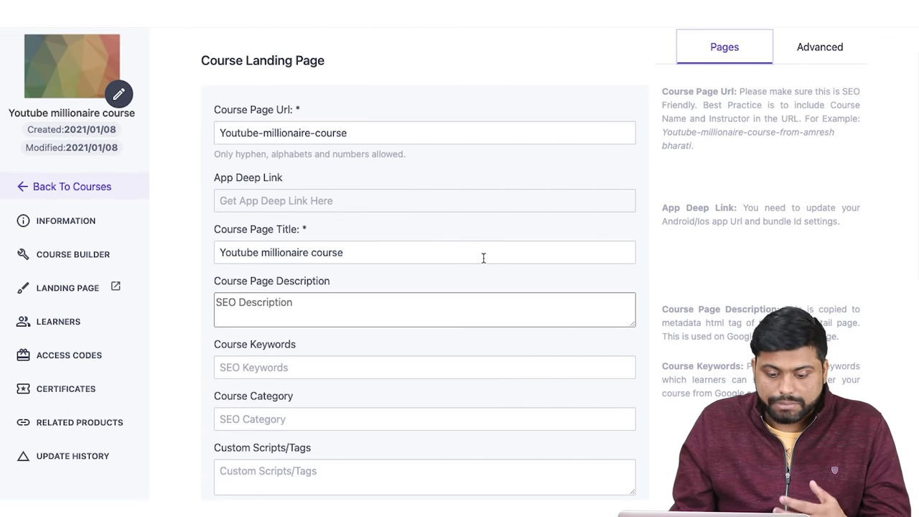
scroll(483, 259, "down", 1)
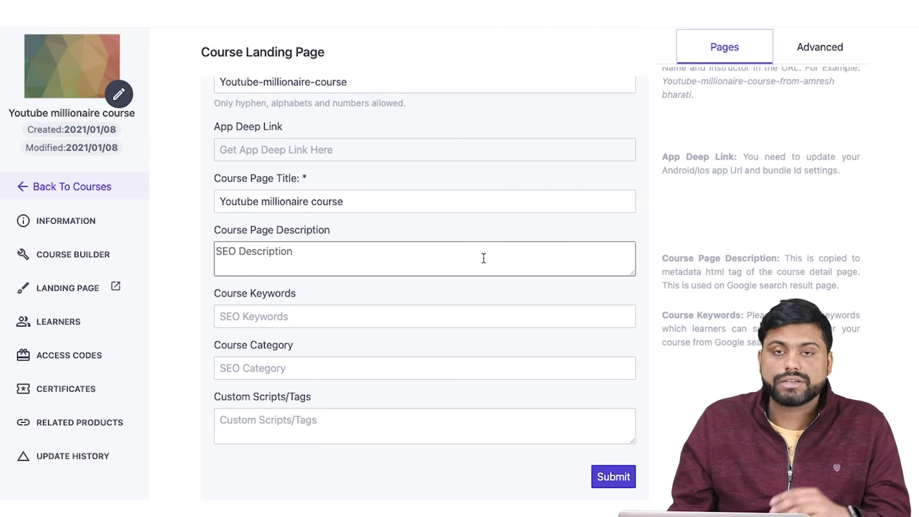
scroll(483, 258, "down", 8)
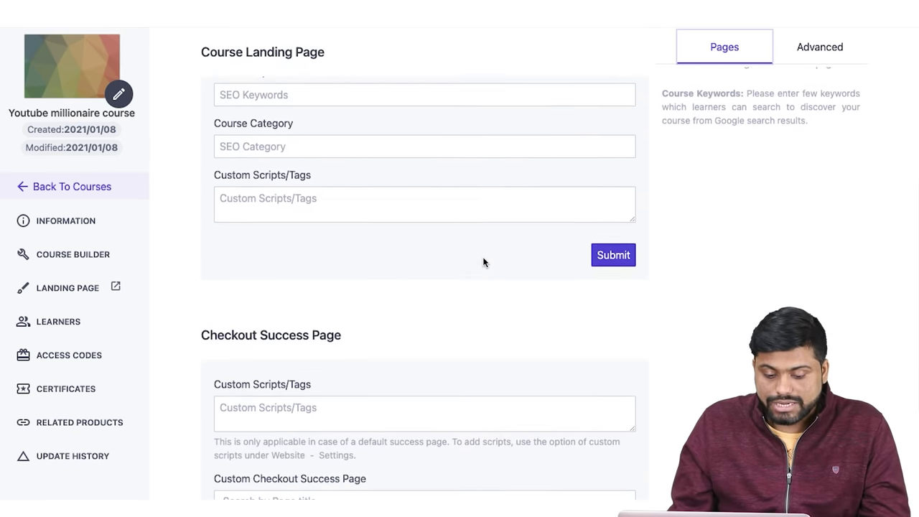
scroll(483, 262, "down", 1)
scroll(483, 262, "up", 9)
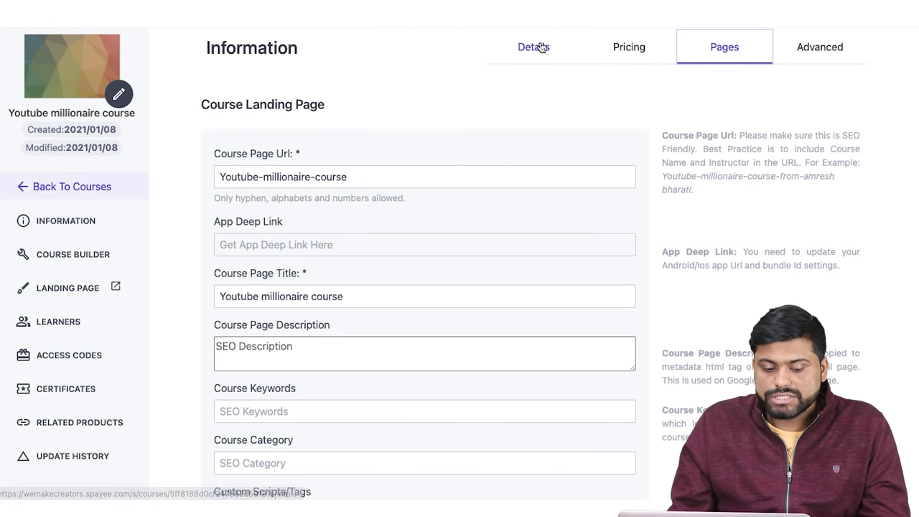
- Examine the course's details form, from the title and description through the tagline, usage instructions and language
left_click(538, 46)
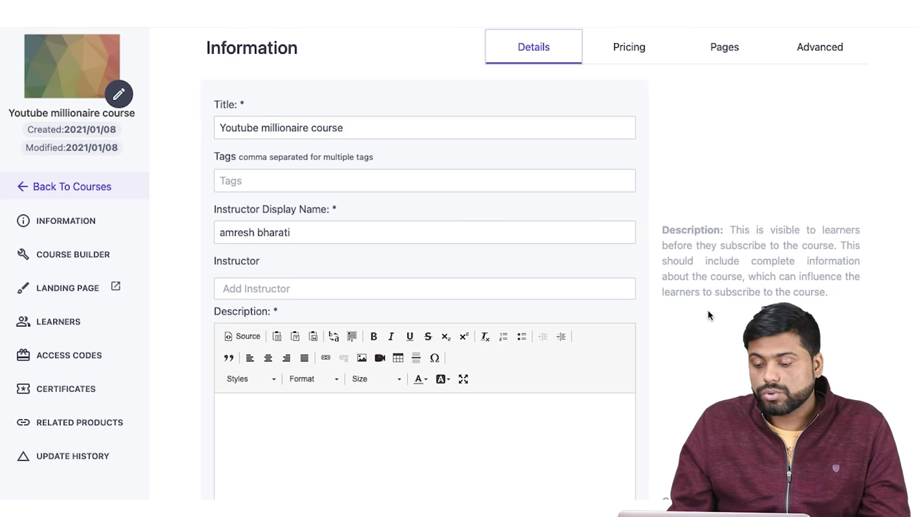
scroll(708, 313, "down", 3)
scroll(707, 313, "down", 4)
scroll(708, 312, "up", 5)
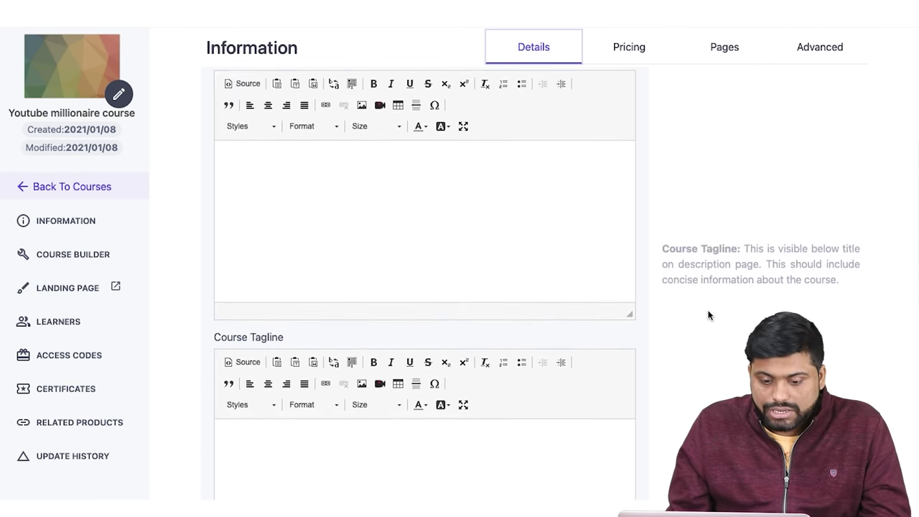
scroll(708, 311, "up", 3)
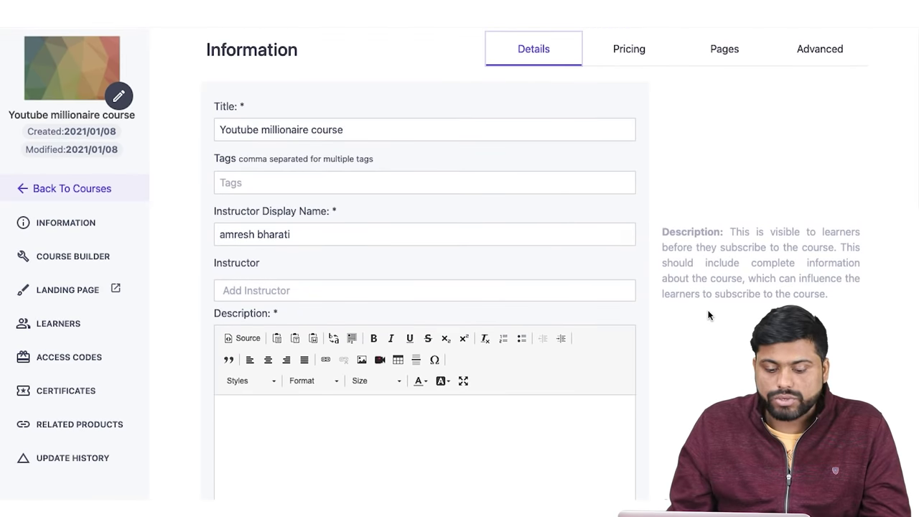
scroll(707, 311, "down", 3)
left_click(359, 274)
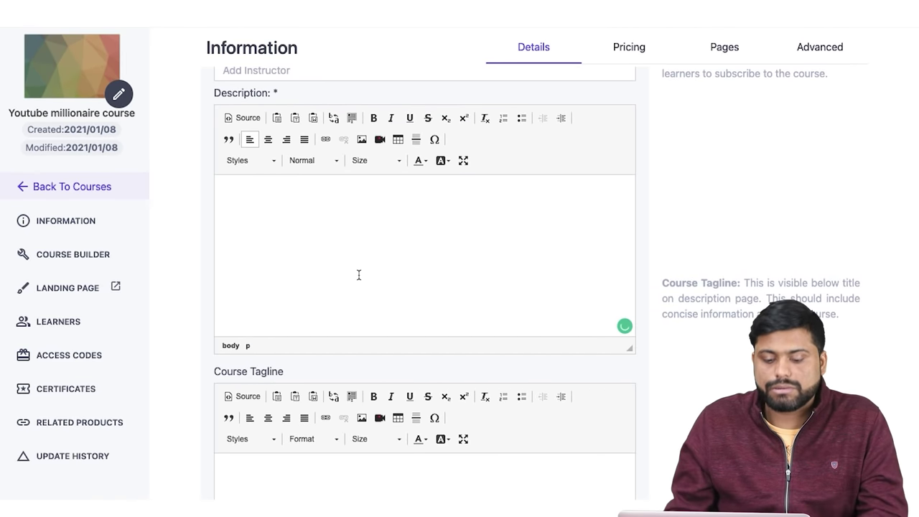
scroll(359, 275, "down", 5)
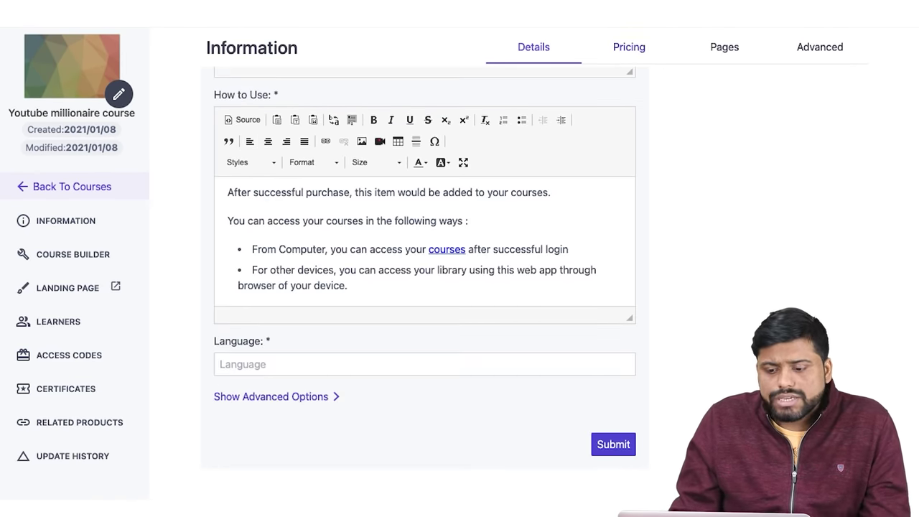
- Look over the course's pricing settings once more and return to the course list
left_click(626, 49)
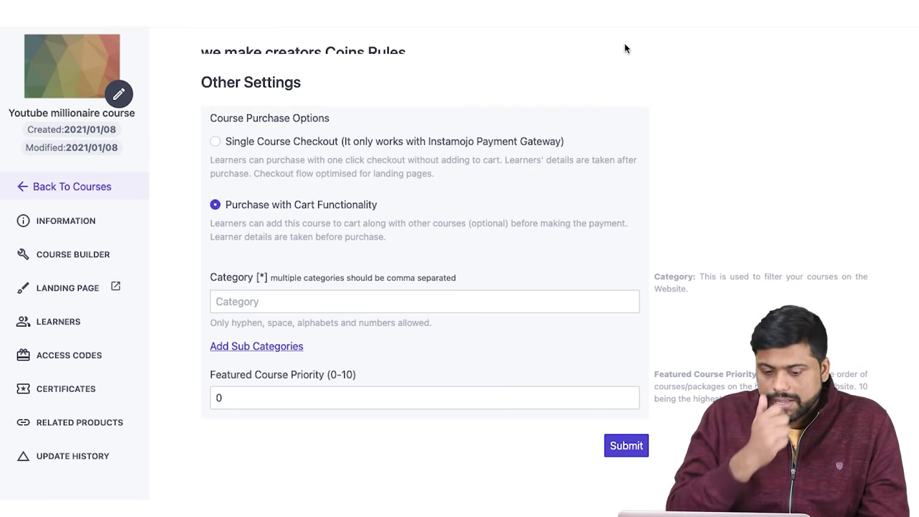
scroll(574, 290, "up", 10)
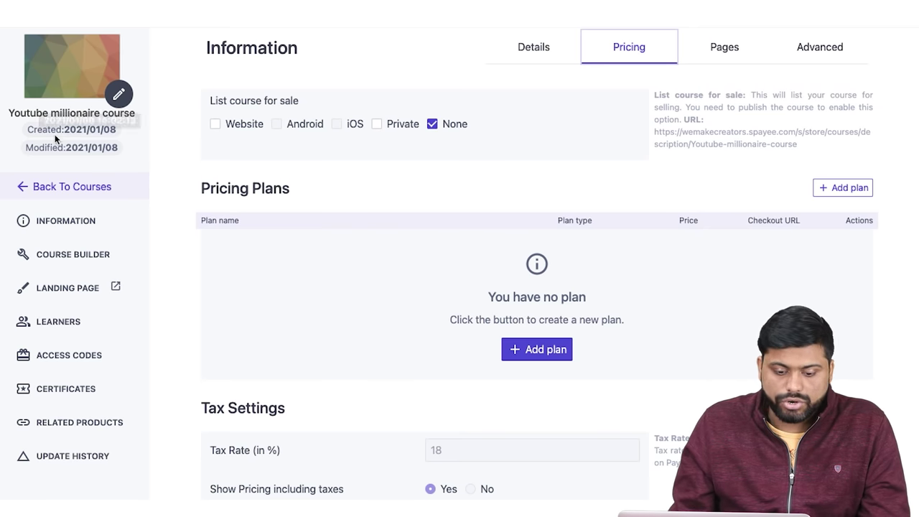
left_click(56, 186)
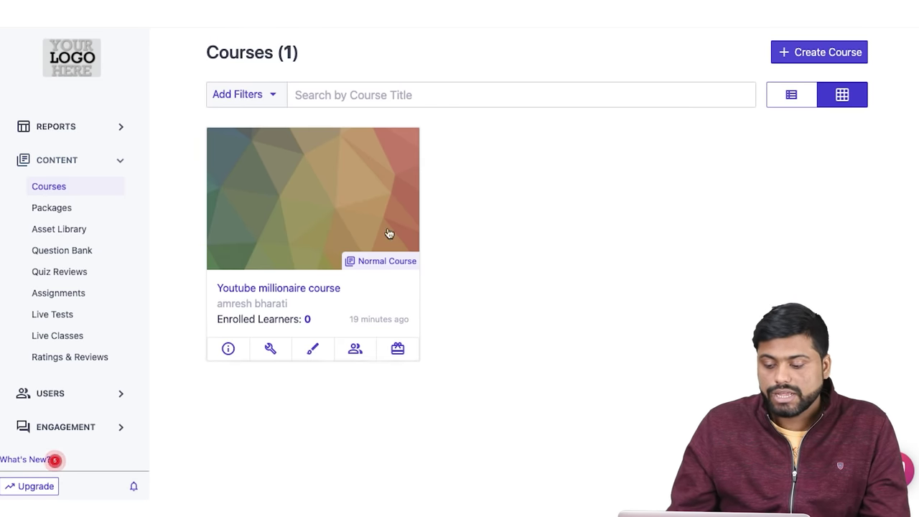
- Open the Youtube millionaire course from the course list, review its details form and leave for the course list again
left_click(344, 242)
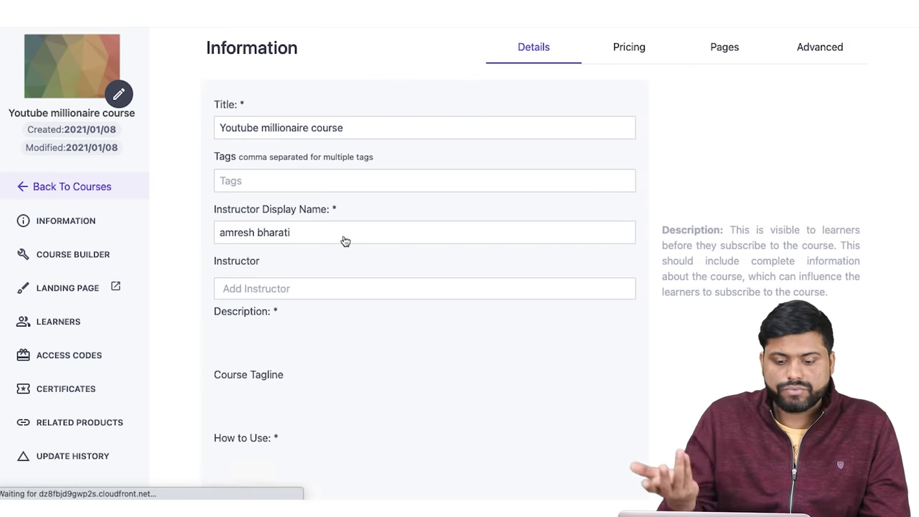
scroll(344, 242, "down", 2)
scroll(345, 241, "down", 10)
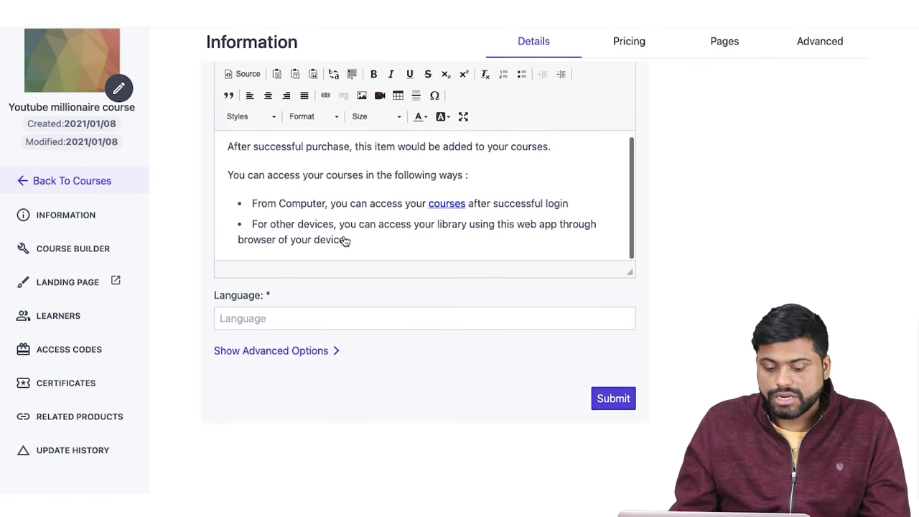
scroll(344, 242, "up", 10)
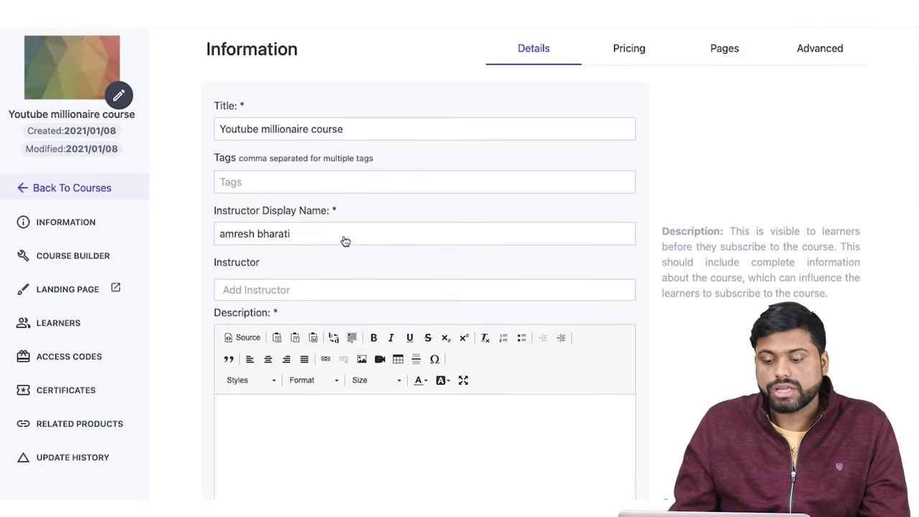
left_click(70, 187)
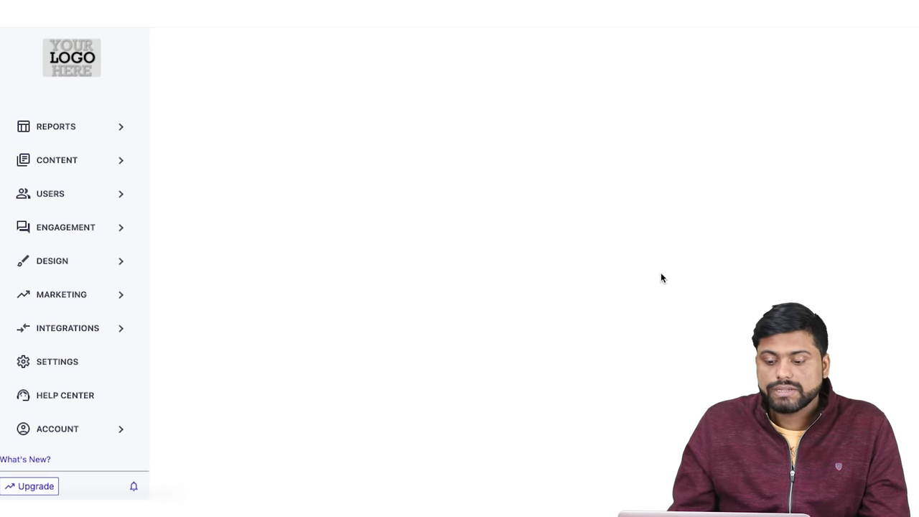